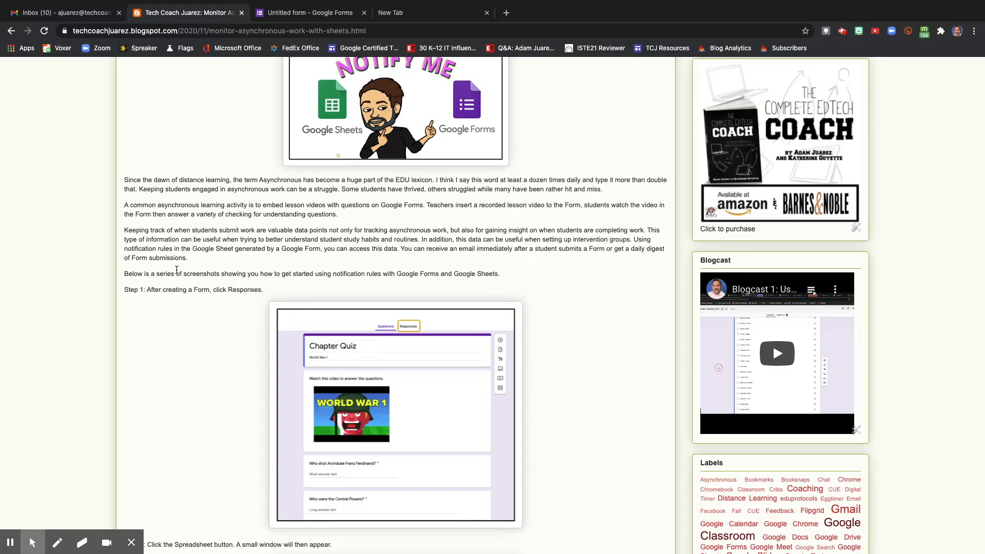
Read through the blog post's steps for setting up Google Sheets notification rules on Google Forms responses.
{"action": "scroll", "coordinate": [177, 269], "scroll_direction": "down", "scroll_amount": 2}
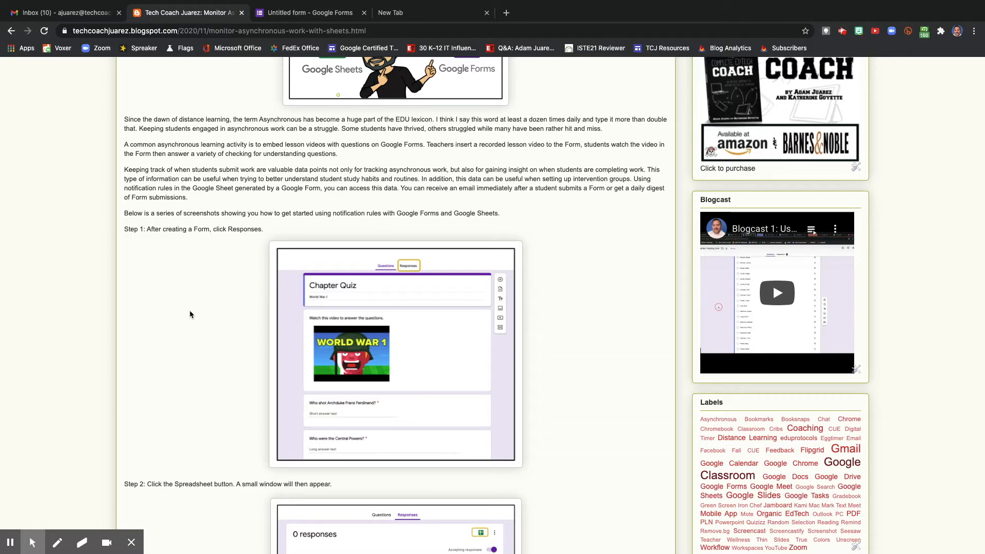
{"action": "scroll", "coordinate": [190, 314], "scroll_direction": "down", "scroll_amount": 3}
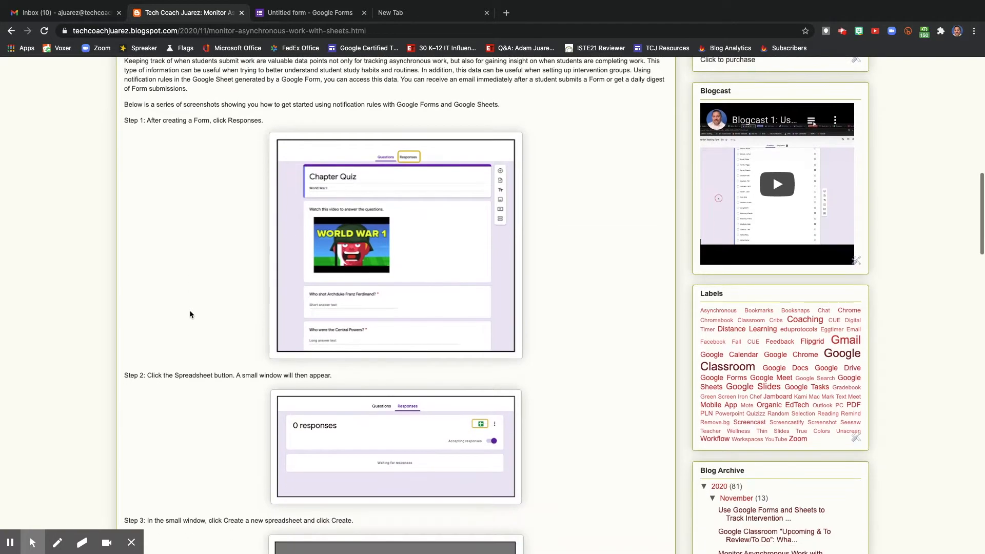
{"action": "scroll", "coordinate": [190, 314], "scroll_direction": "down", "scroll_amount": 3}
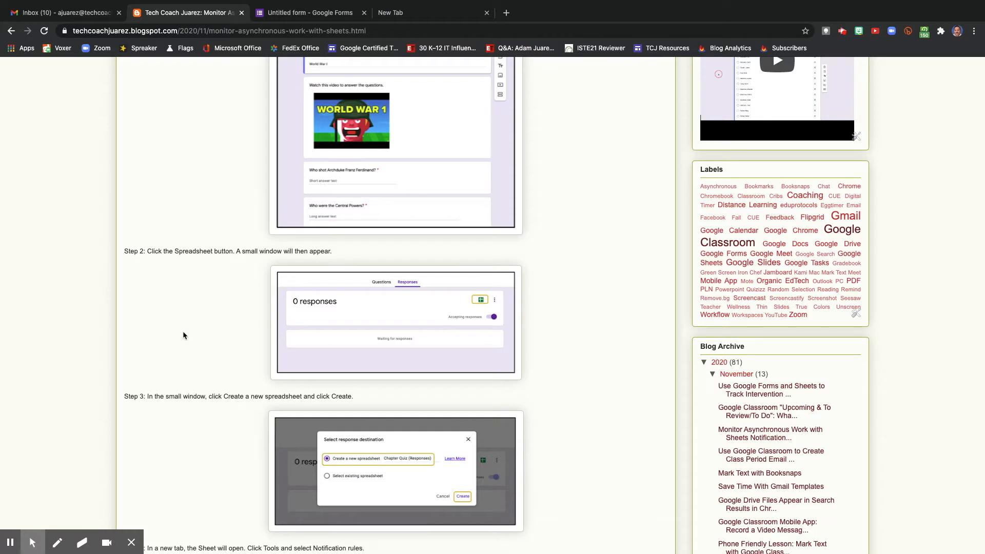
{"action": "scroll", "coordinate": [183, 335], "scroll_direction": "down", "scroll_amount": 5}
{"action": "scroll", "coordinate": [183, 335], "scroll_direction": "down", "scroll_amount": 1}
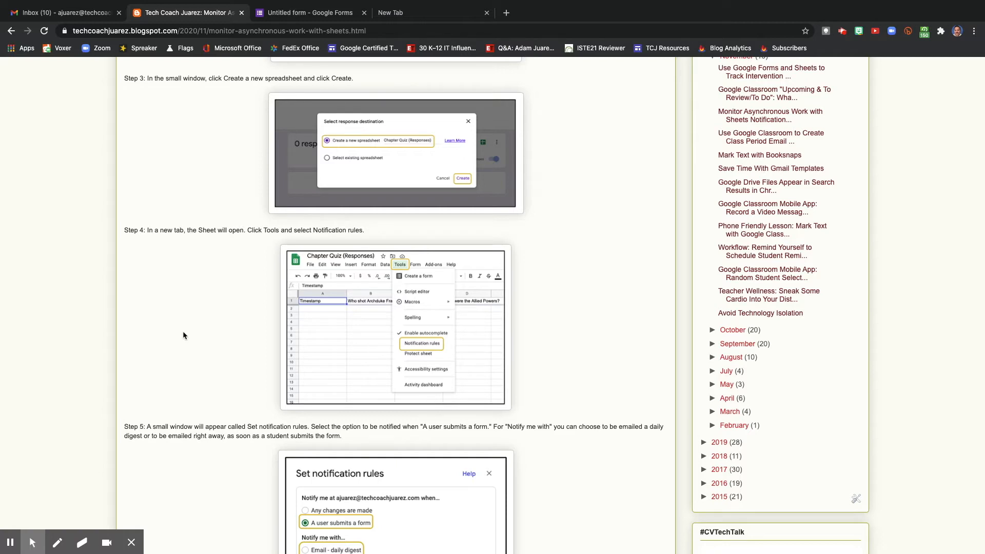
{"action": "scroll", "coordinate": [182, 331], "scroll_direction": "down", "scroll_amount": 4}
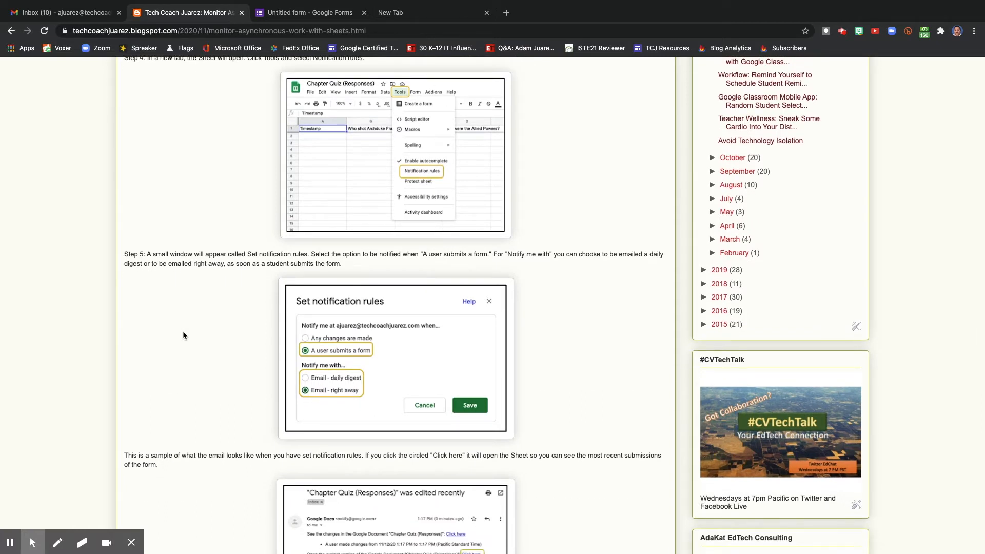
{"action": "scroll", "coordinate": [183, 331], "scroll_direction": "down", "scroll_amount": 3}
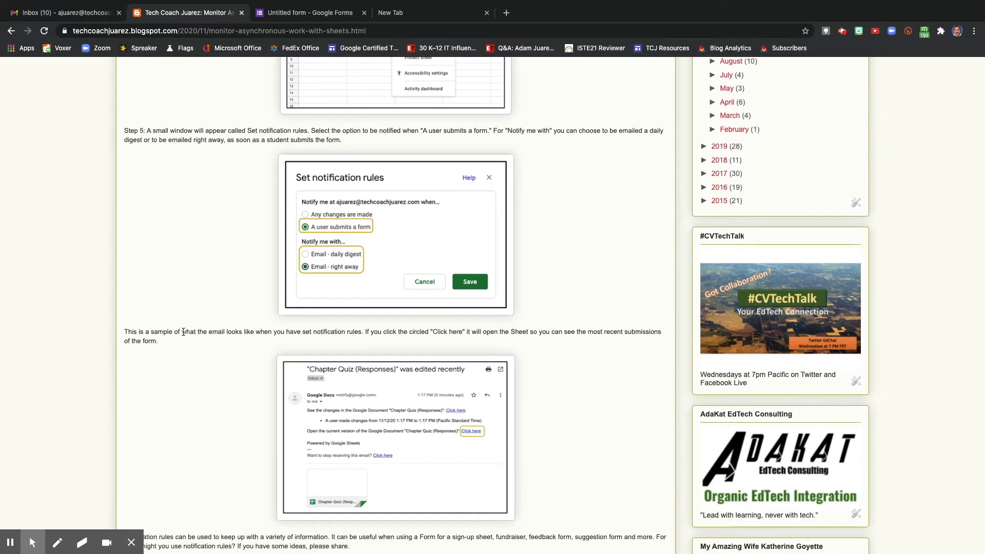
{"action": "scroll", "coordinate": [183, 332], "scroll_direction": "down", "scroll_amount": 5}
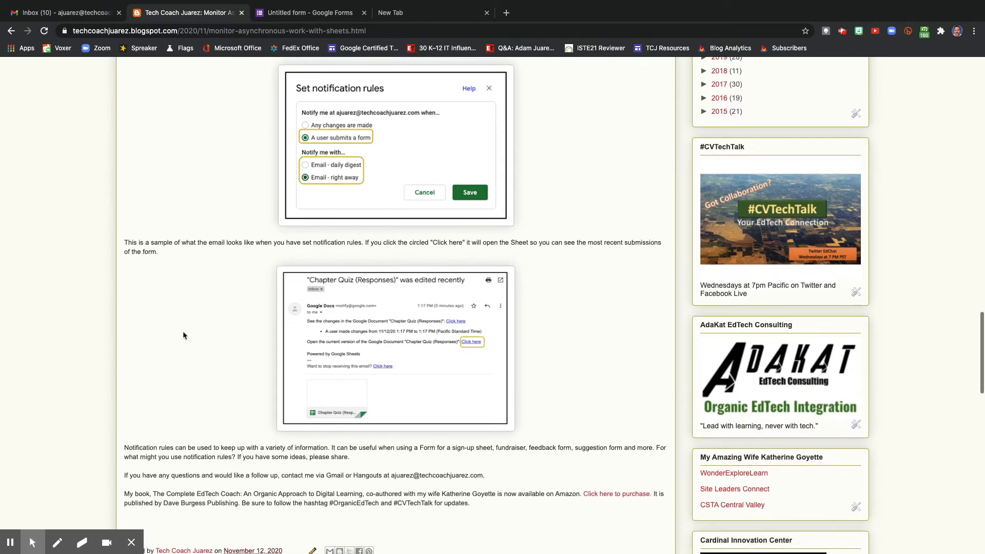
{"action": "scroll", "coordinate": [183, 332], "scroll_direction": "up", "scroll_amount": 15}
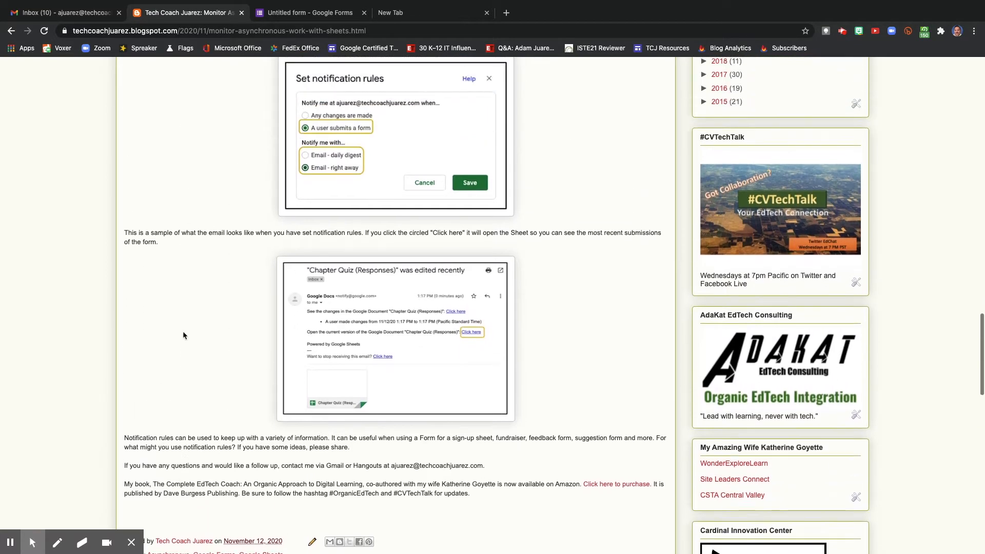
{"action": "scroll", "coordinate": [184, 335], "scroll_direction": "up", "scroll_amount": 15}
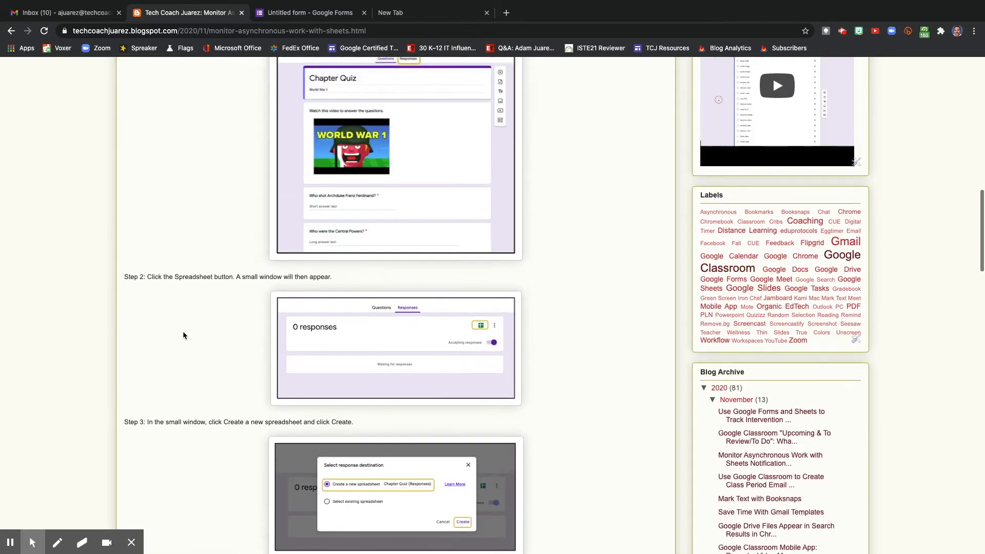
{"action": "scroll", "coordinate": [183, 335], "scroll_direction": "up", "scroll_amount": 3}
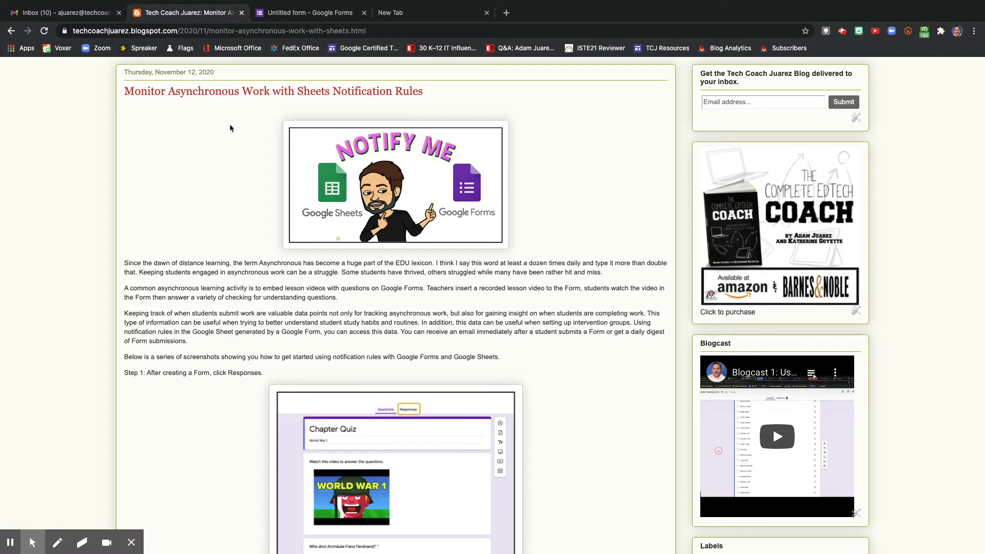
Switch to the untitled form in Google Forms and name it "Avengers Quiz".
{"action": "left_click", "coordinate": [276, 12]}
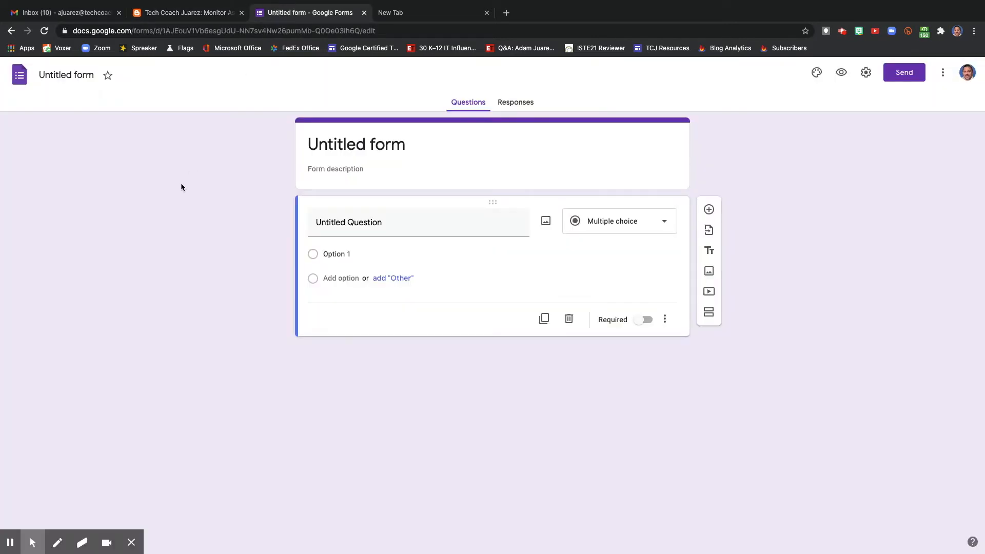
{"action": "left_click", "coordinate": [67, 74]}
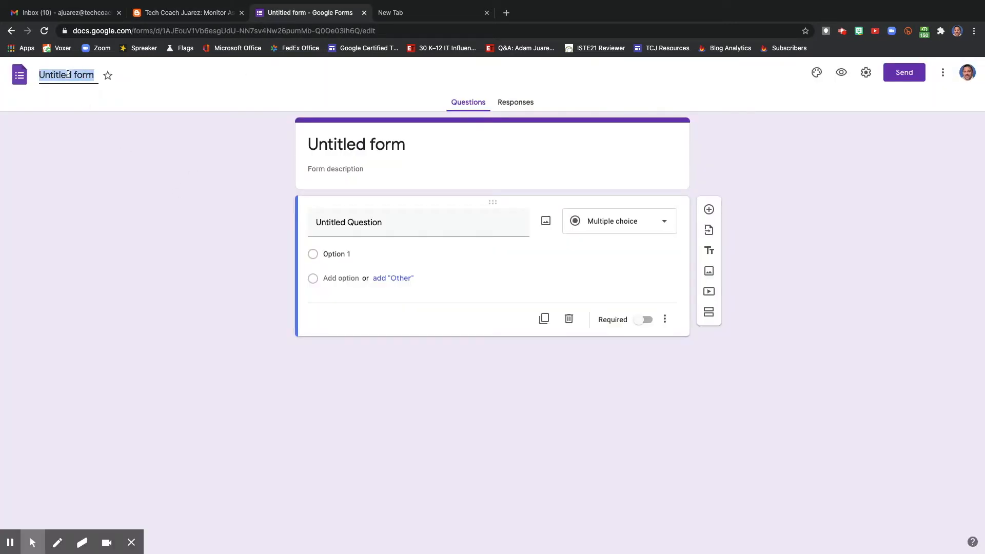
{"action": "type", "text": "Avenge"}
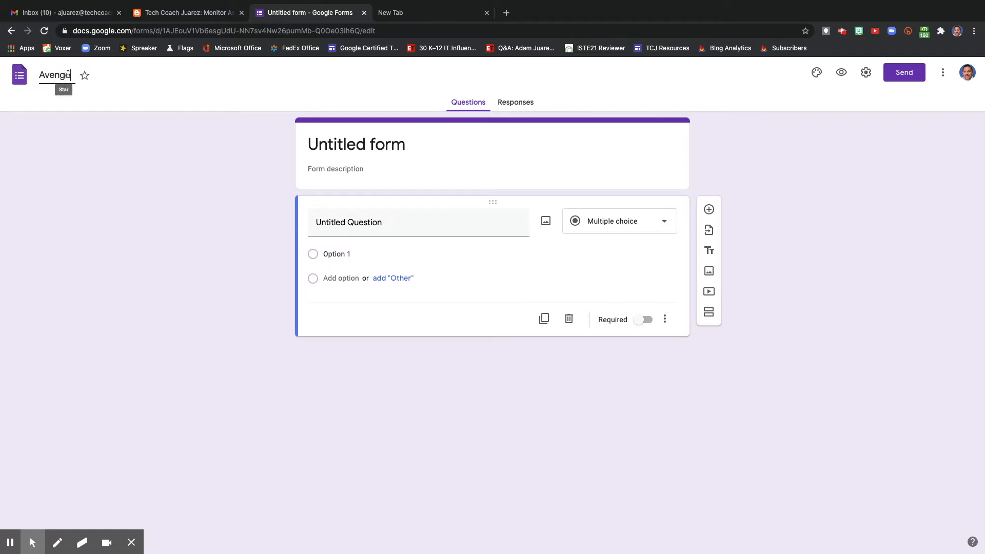
{"action": "type", "text": "rs Quiz"}
{"action": "left_click", "coordinate": [87, 167]}
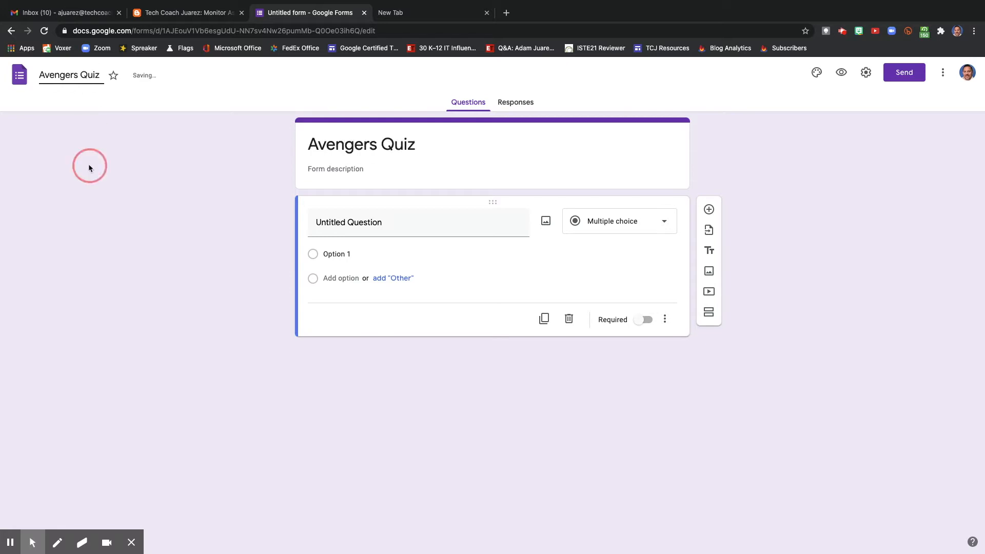
Search YouTube for "avengers" and insert a Hulk fight video from the results into the form.
{"action": "left_click", "coordinate": [334, 219]}
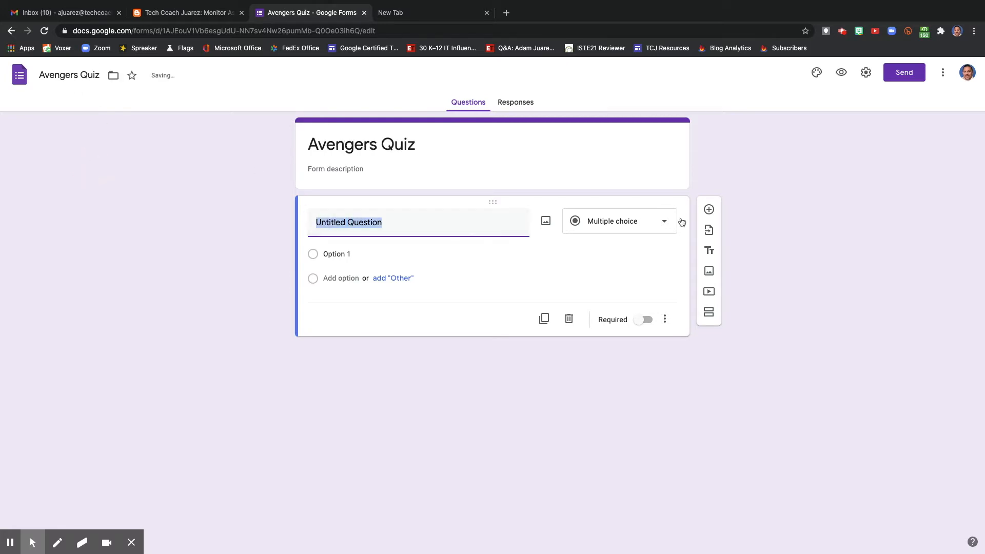
{"action": "left_click", "coordinate": [711, 291]}
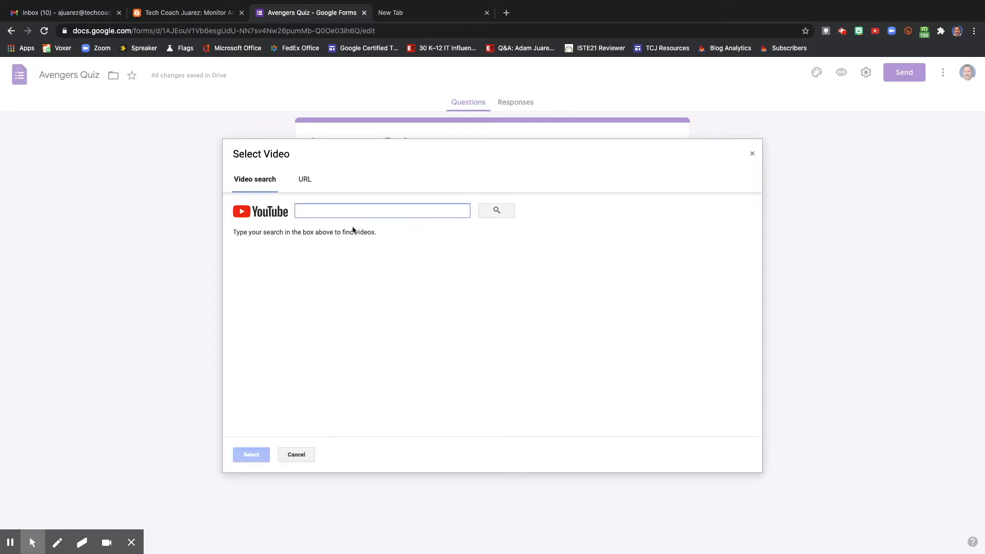
{"action": "type", "text": "avengers"}
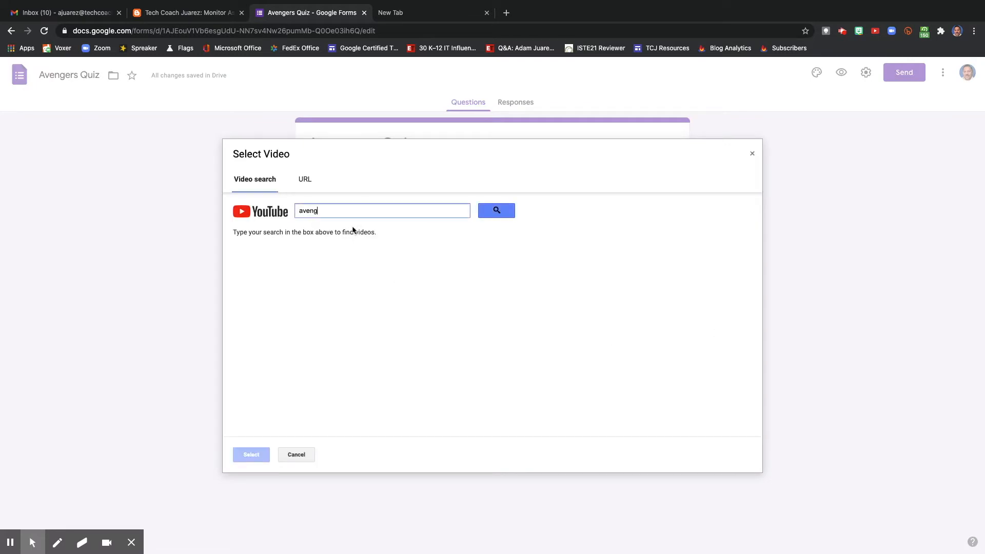
{"action": "key", "text": "Return"}
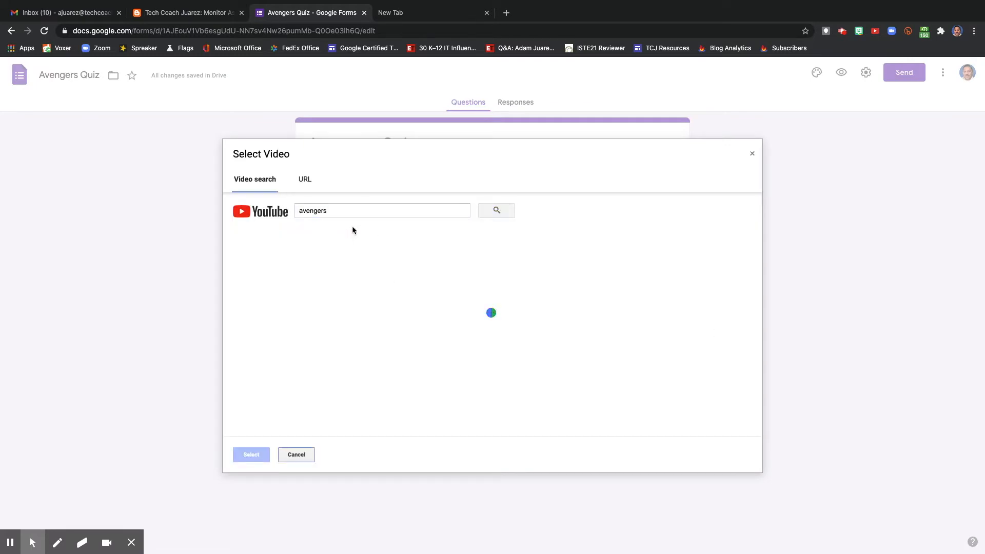
{"action": "left_click", "coordinate": [369, 273]}
{"action": "left_click", "coordinate": [251, 454]}
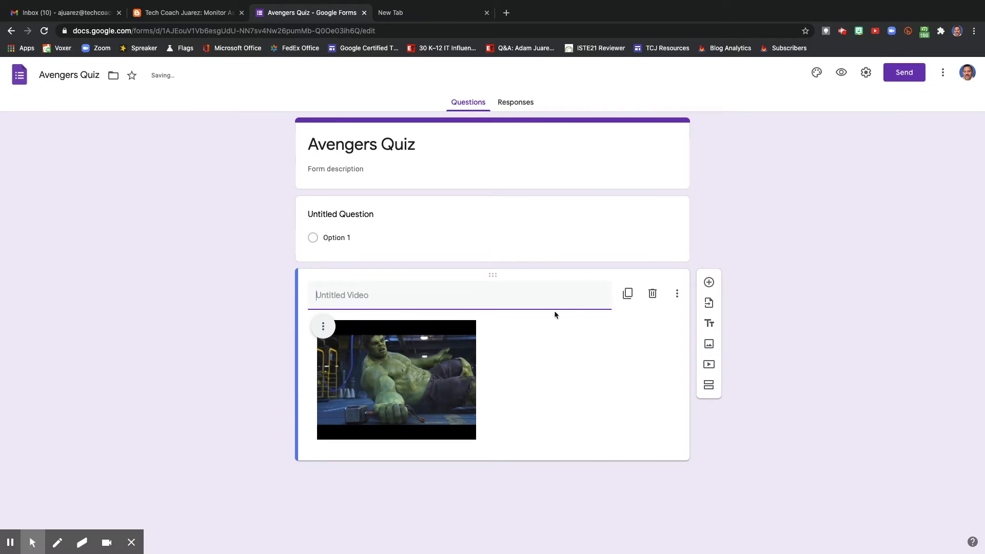
Move the video above the untitled question and title it "Watch this video and answer the questions.".
{"action": "left_click_drag", "start_coordinate": [496, 273], "coordinate": [487, 192]}
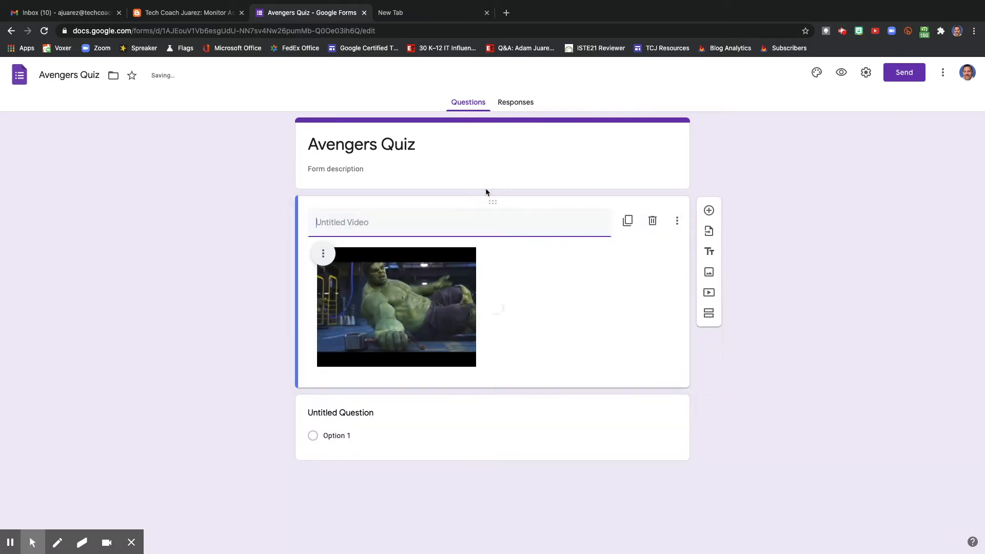
{"action": "type", "text": "Watch"}
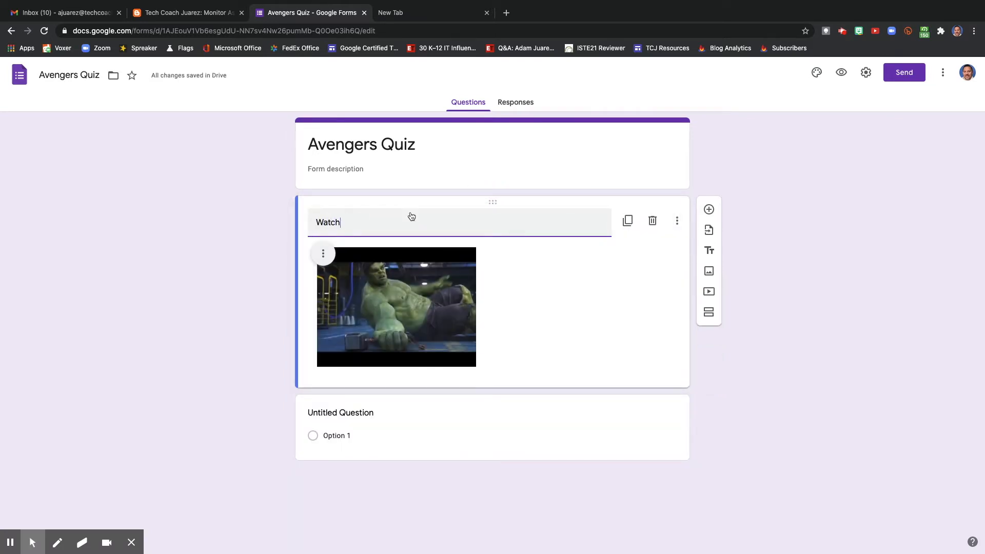
{"action": "type", "text": " this video and answer the "}
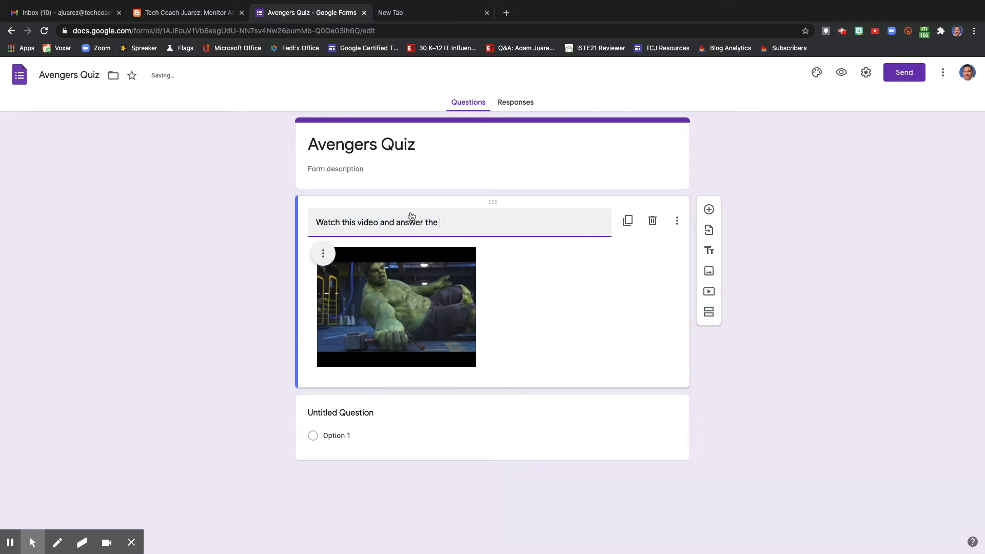
{"action": "type", "text": "questions."}
Turn the untitled question into a required paragraph question reading "Who won the fight and why?".
{"action": "left_click", "coordinate": [334, 414]}
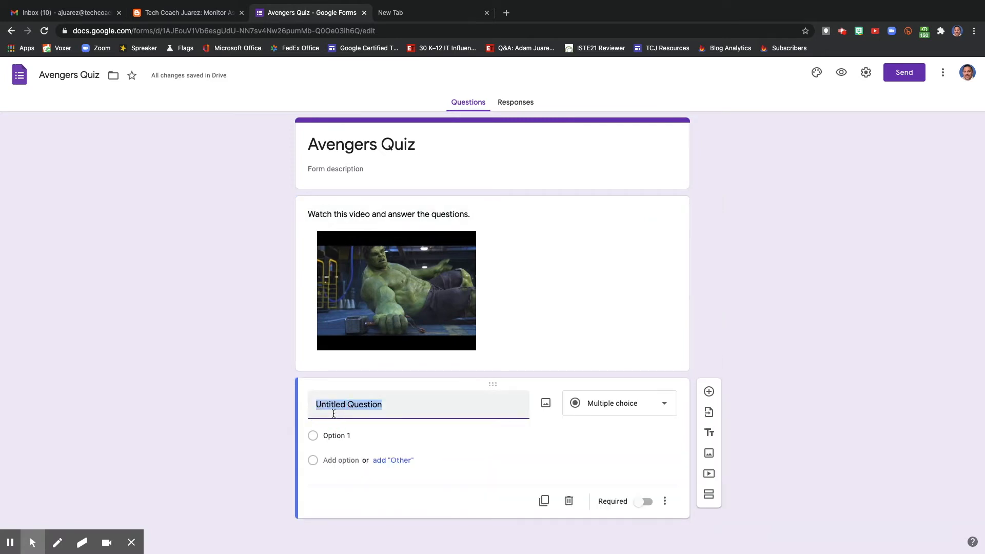
{"action": "type", "text": "Who won"}
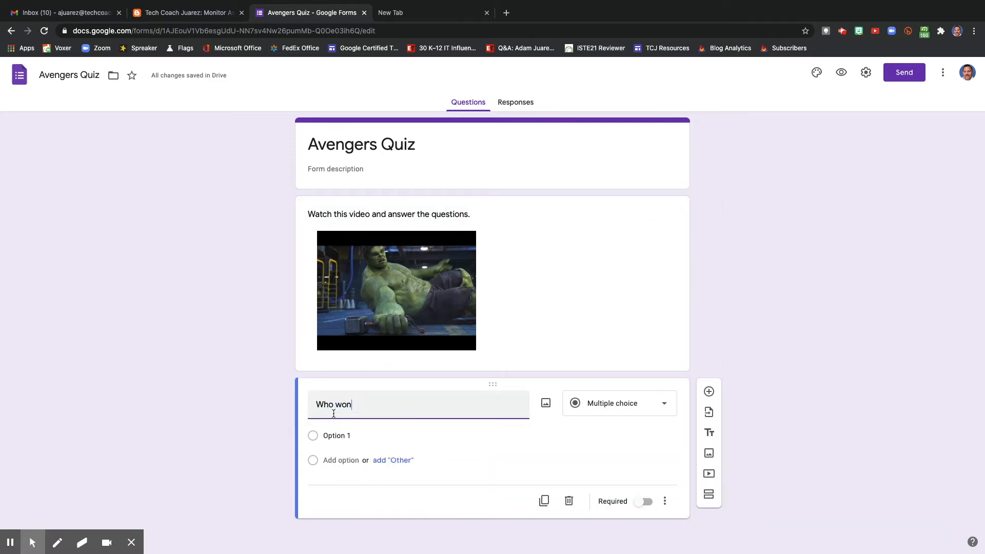
{"action": "type", "text": " the fight and why?"}
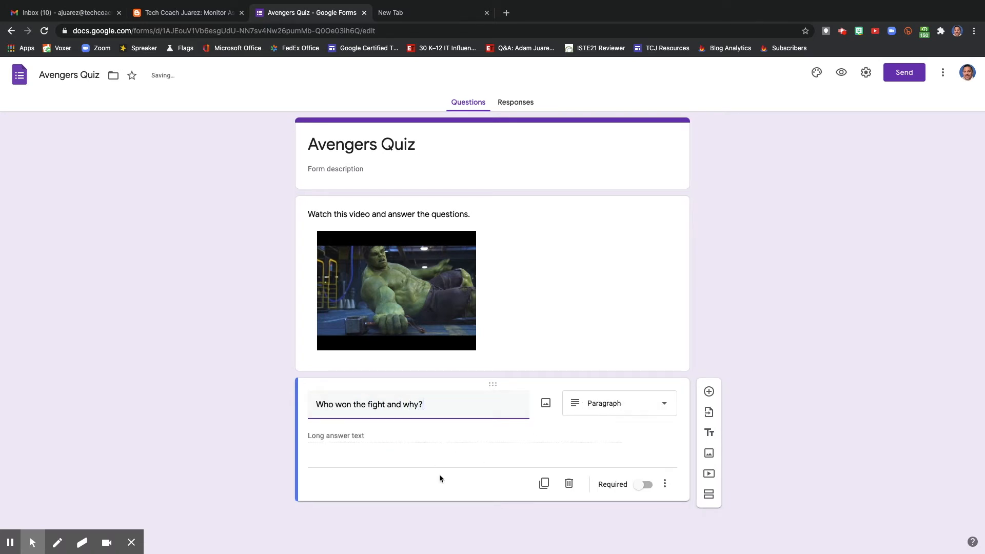
{"action": "left_click", "coordinate": [644, 485]}
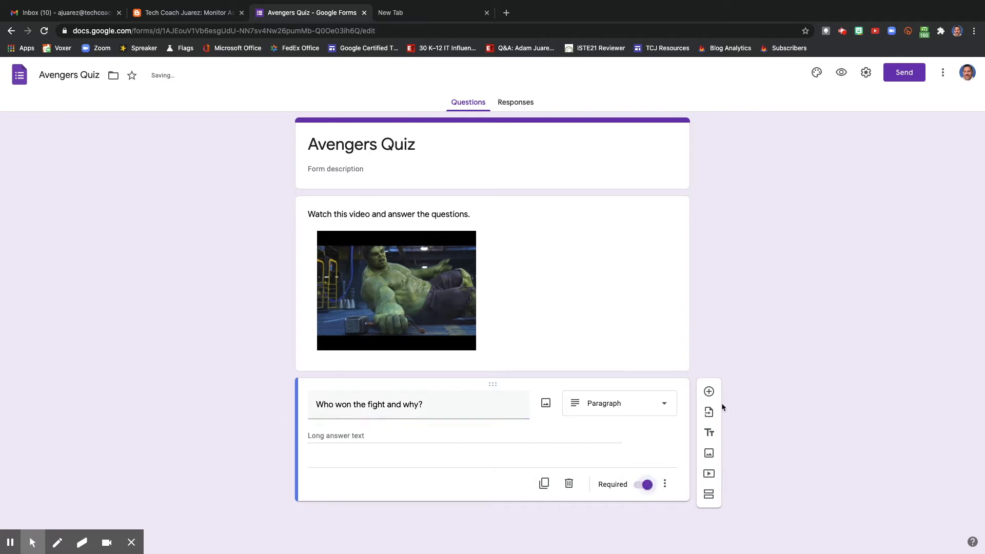
Add a multiple-choice question reading "Who was not present in this fight?".
{"action": "left_click", "coordinate": [709, 391]}
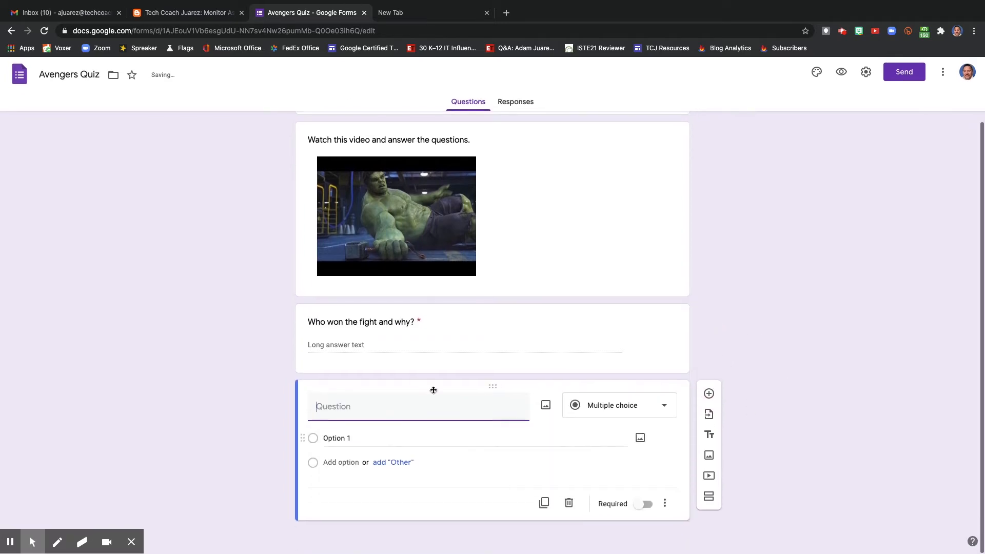
{"action": "type", "text": "Who "}
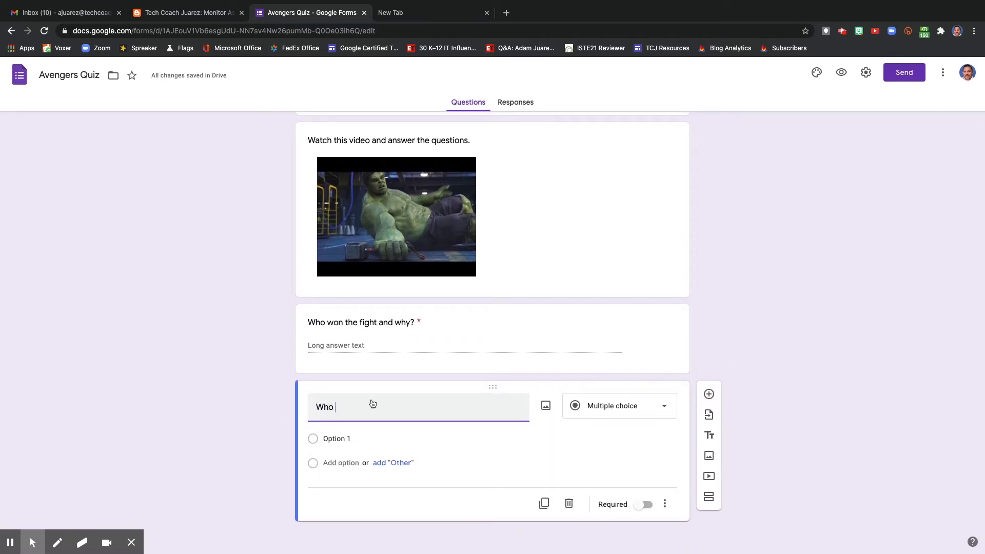
{"action": "type", "text": "was not present in this fight?"}
Give the multiple-choice question the options Thor, Hulk and Ant Man, and make it required.
{"action": "left_click", "coordinate": [336, 439]}
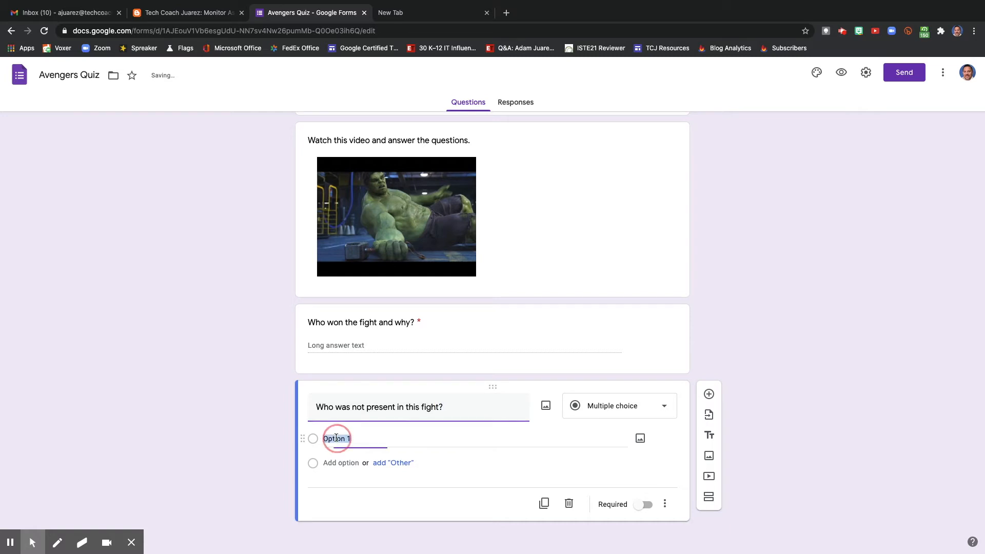
{"action": "type", "text": "Thor"}
{"action": "key", "text": "Return"}
{"action": "type", "text": "Hulk"}
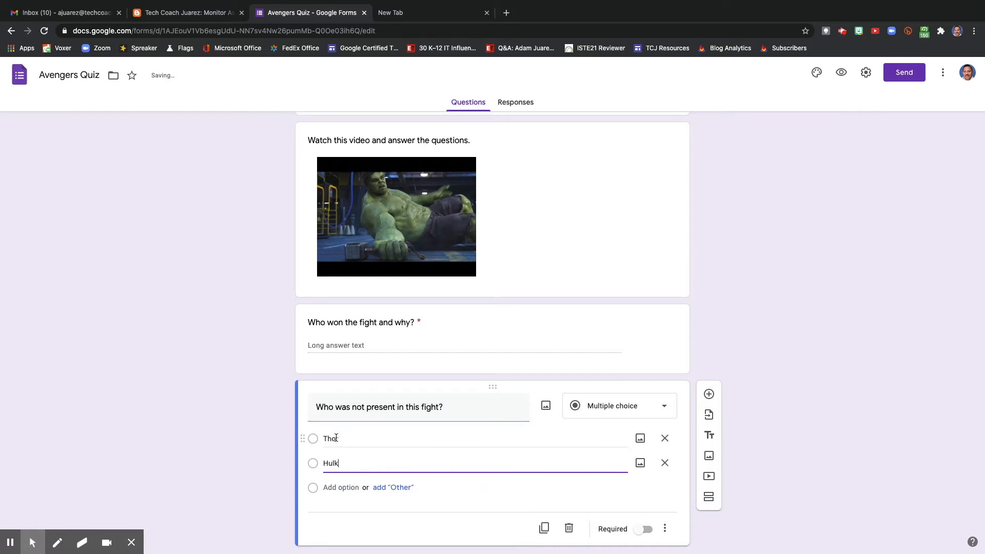
{"action": "key", "text": "Return"}
{"action": "type", "text": "Ant Man"}
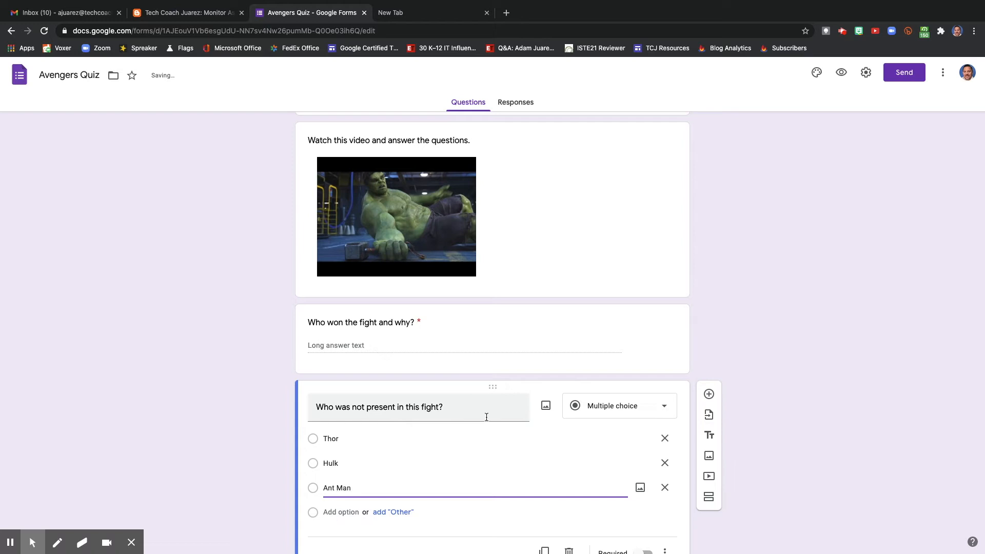
{"action": "scroll", "coordinate": [583, 477], "scroll_direction": "down", "scroll_amount": 1}
{"action": "left_click", "coordinate": [645, 504]}
{"action": "scroll", "coordinate": [757, 461], "scroll_direction": "up", "scroll_amount": 1}
{"action": "scroll", "coordinate": [757, 462], "scroll_direction": "up", "scroll_amount": 2}
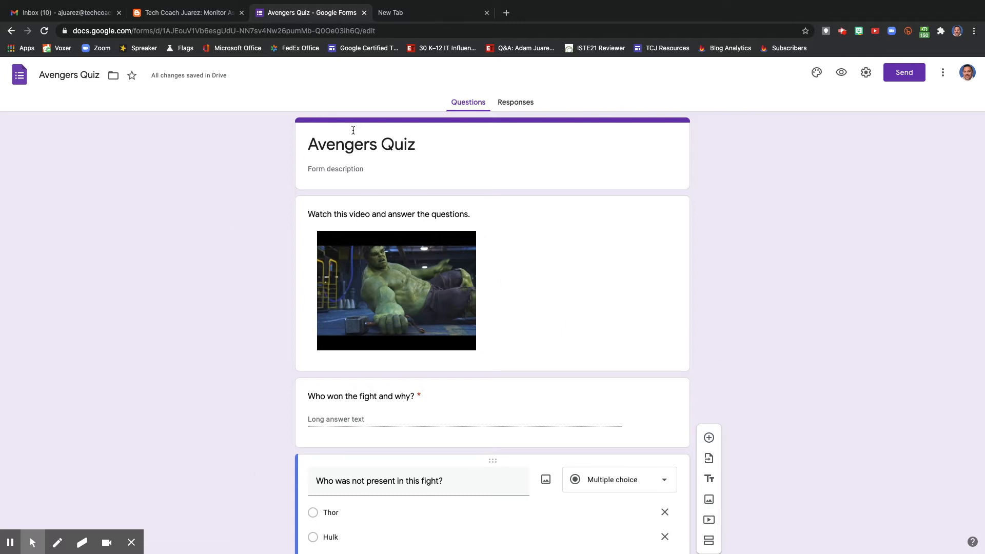
Create a new spreadsheet named "Avengers Quiz (Responses)" as the destination for the form's responses.
{"action": "left_click", "coordinate": [514, 105]}
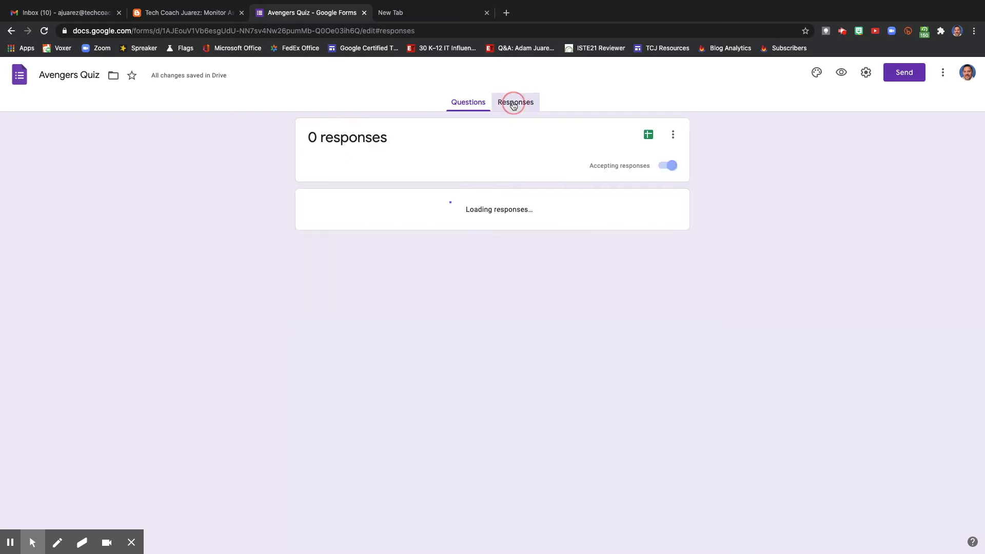
{"action": "left_click", "coordinate": [650, 137]}
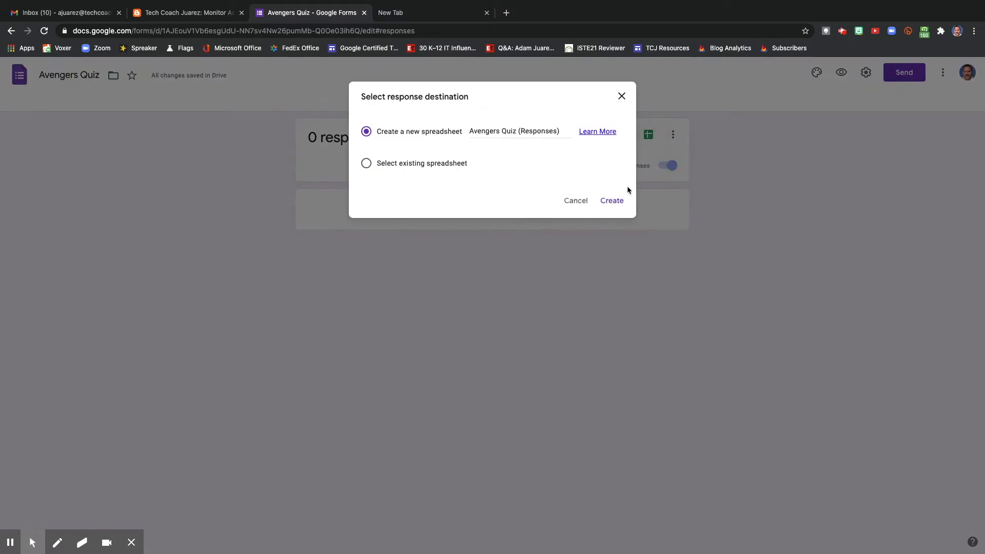
{"action": "left_click", "coordinate": [617, 204]}
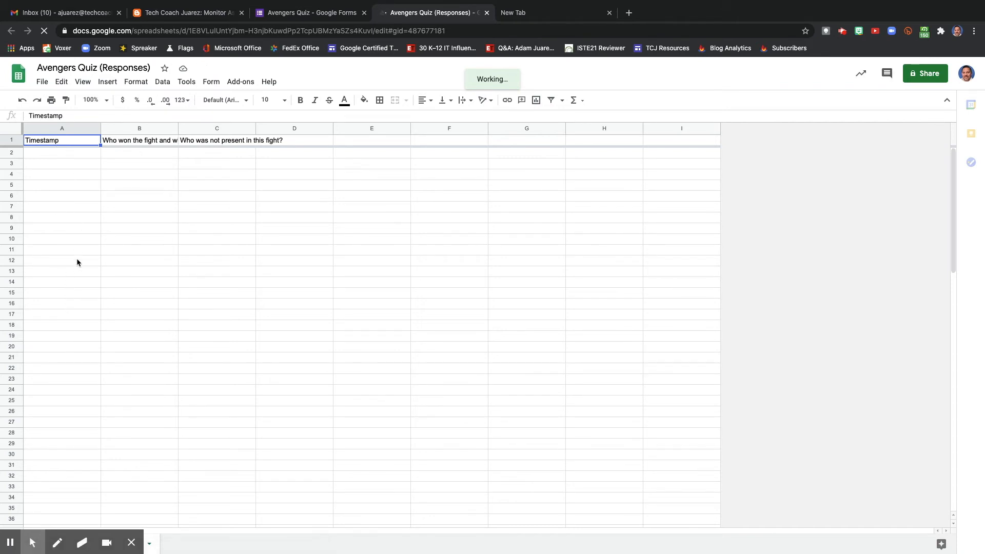
Enable collecting email addresses in the Avengers Quiz form's settings, save, and reload the response spreadsheet.
{"action": "left_click", "coordinate": [335, 13]}
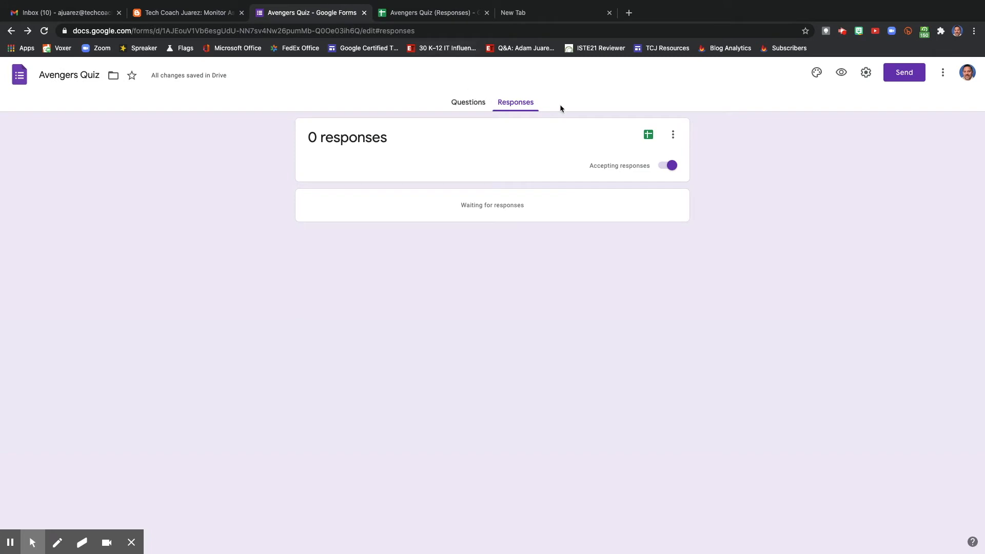
{"action": "left_click", "coordinate": [866, 73]}
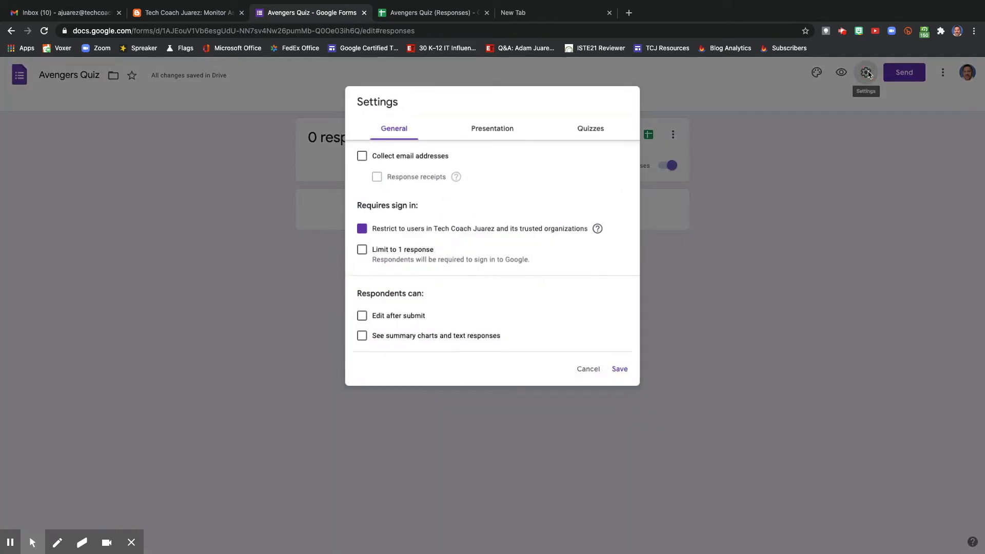
{"action": "left_click", "coordinate": [358, 154]}
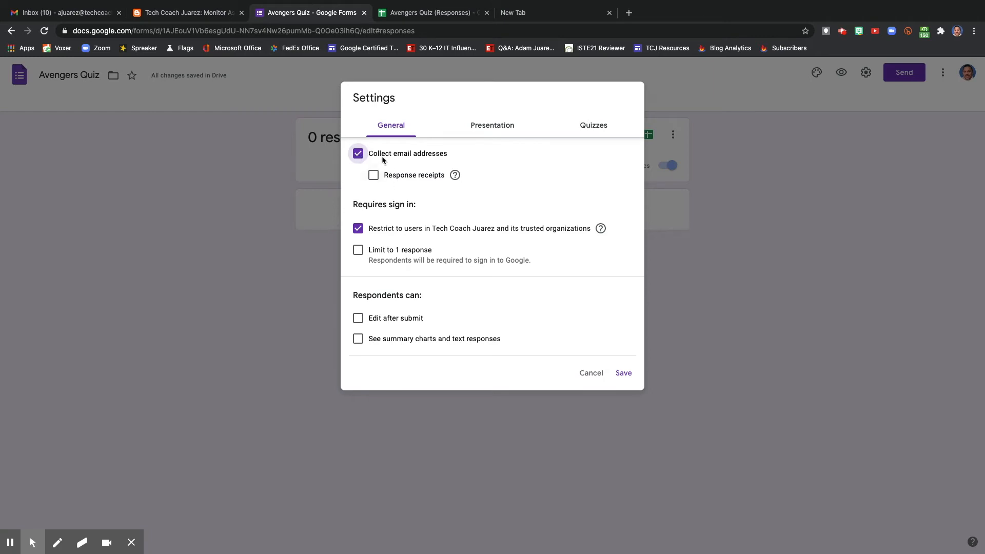
{"action": "left_click", "coordinate": [624, 374]}
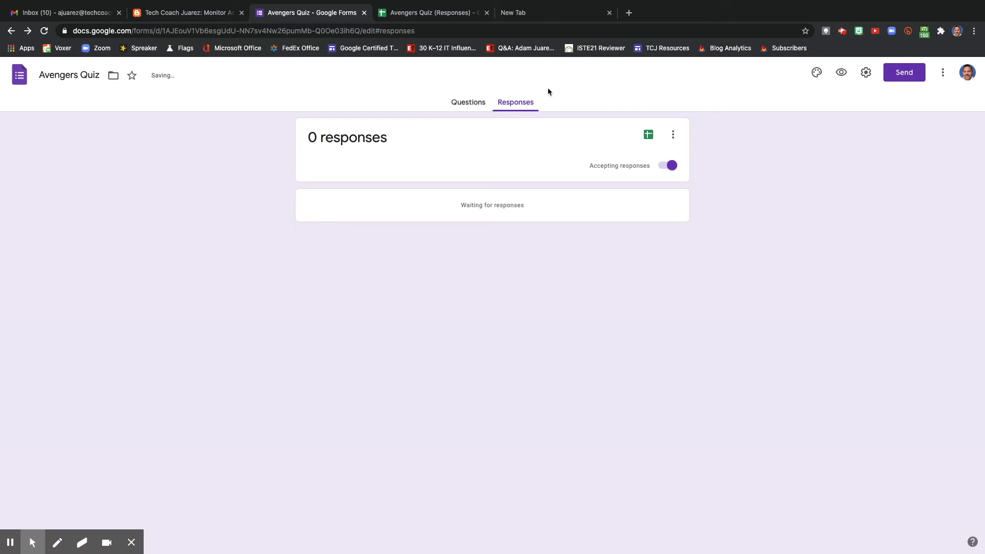
{"action": "left_click", "coordinate": [413, 13]}
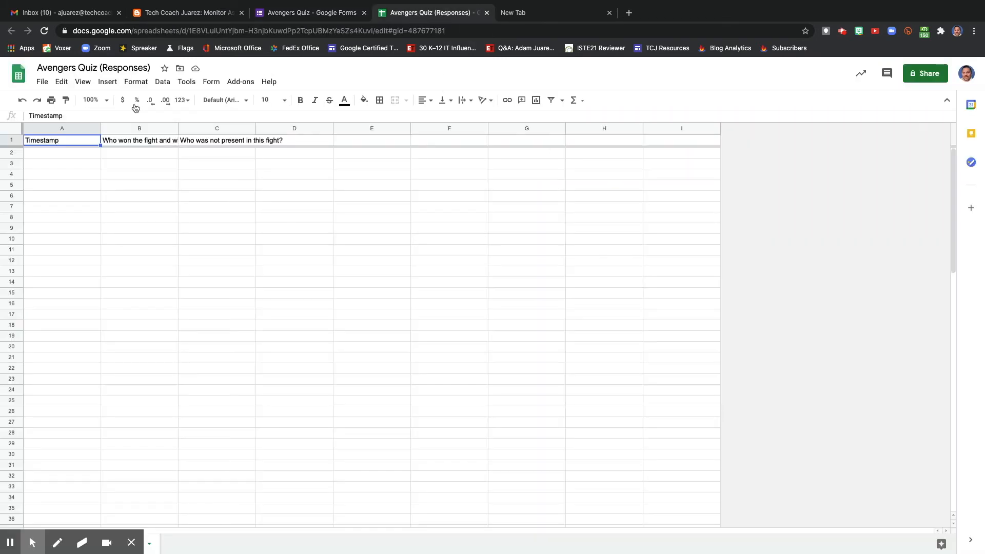
{"action": "left_click", "coordinate": [44, 31]}
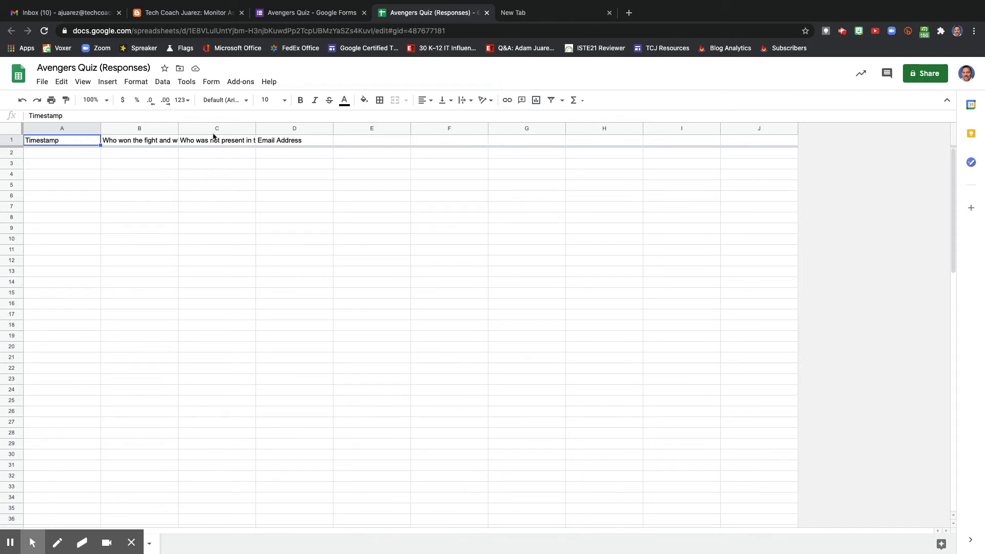
Add a notification rule to the response spreadsheet that sends an email right away when a user submits a form.
{"action": "left_click", "coordinate": [192, 85]}
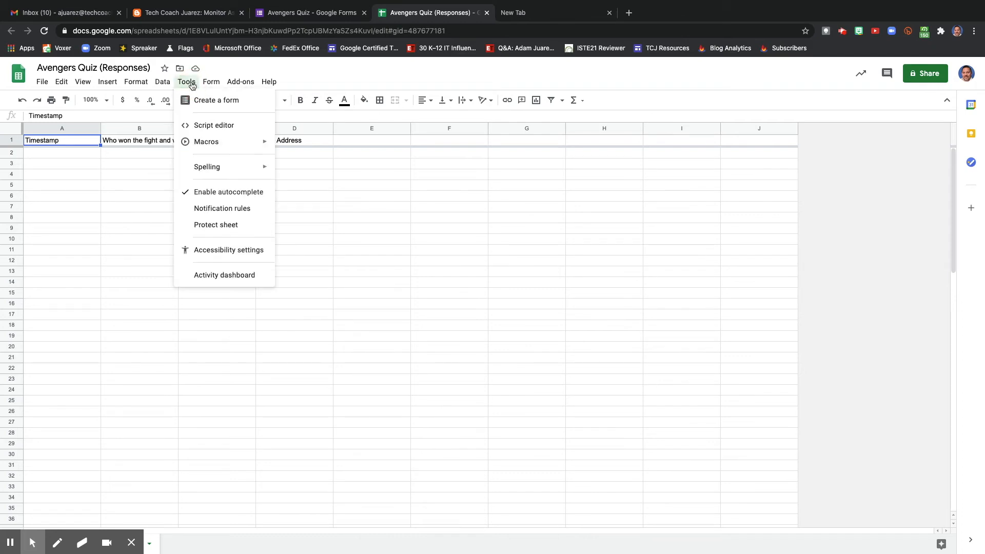
{"action": "left_click", "coordinate": [214, 208]}
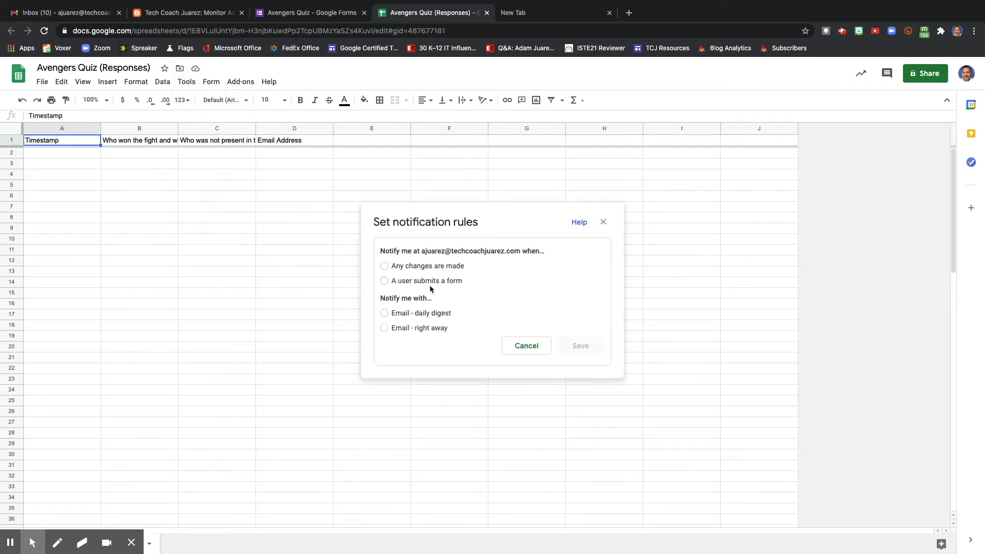
{"action": "left_click", "coordinate": [411, 283]}
{"action": "left_click", "coordinate": [396, 316]}
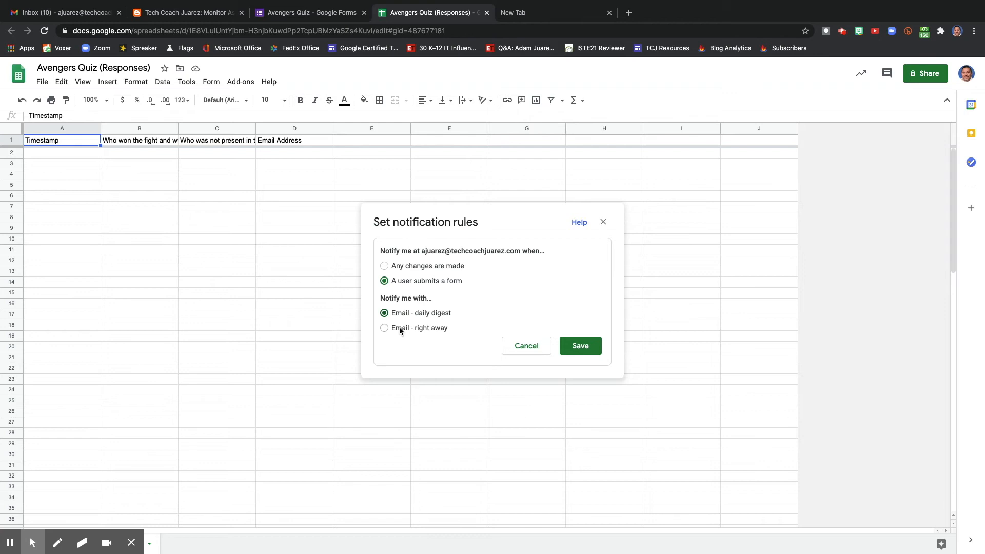
{"action": "left_click", "coordinate": [401, 331]}
{"action": "left_click", "coordinate": [578, 347]}
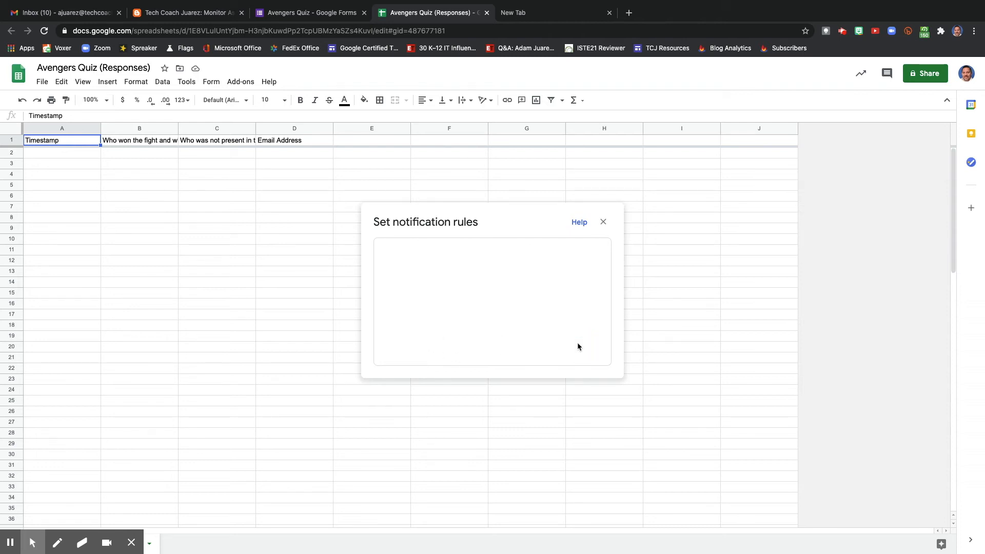
Add another notification rule that sends a daily digest email when a user submits a form, and close the response spreadsheet.
{"action": "left_click", "coordinate": [441, 389]}
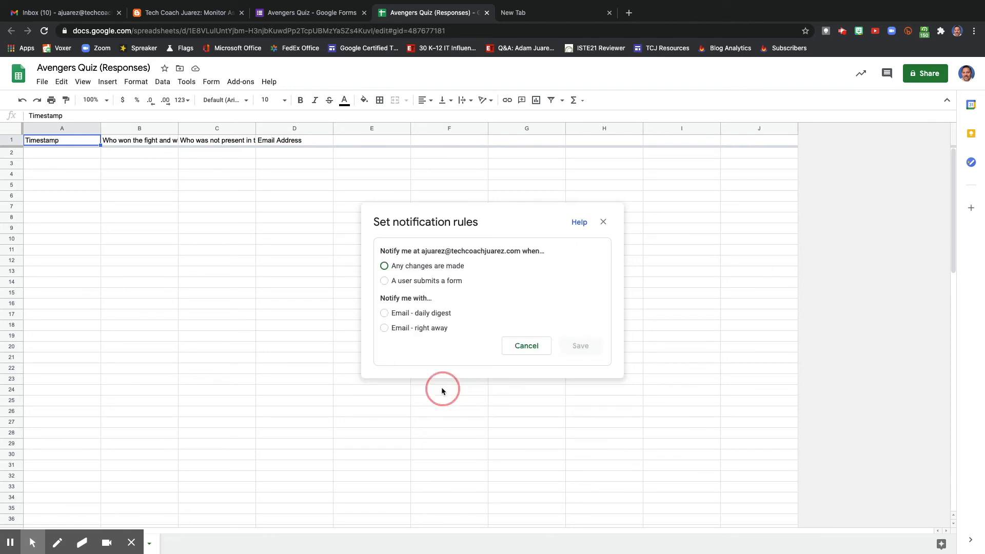
{"action": "left_click", "coordinate": [396, 281]}
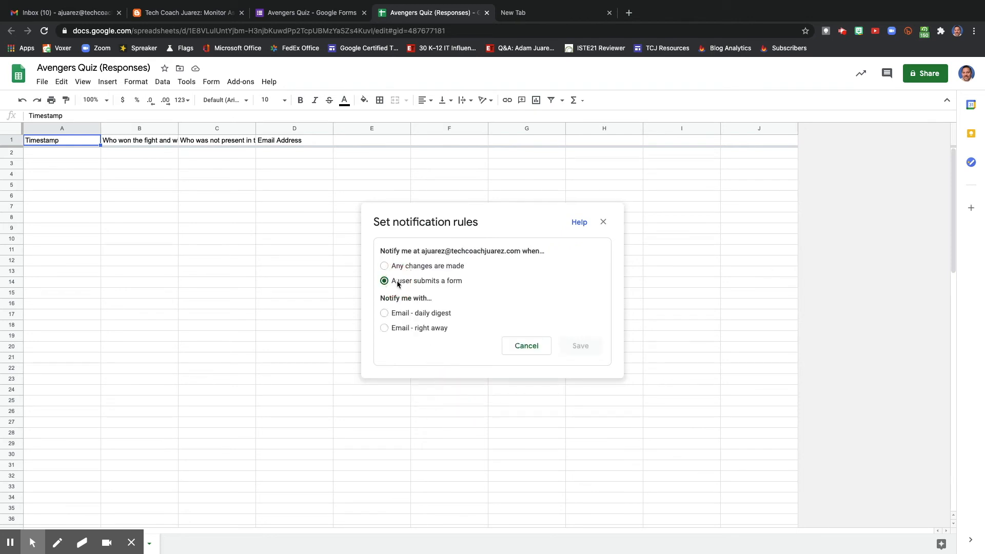
{"action": "left_click", "coordinate": [403, 315]}
{"action": "left_click", "coordinate": [573, 348]}
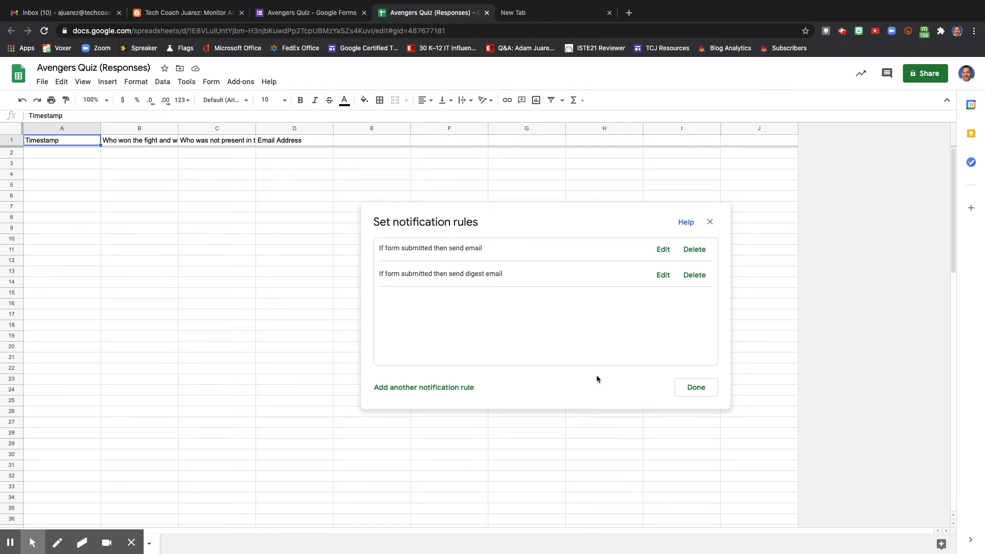
{"action": "key", "text": "super+w"}
{"action": "key", "text": "super+w"}
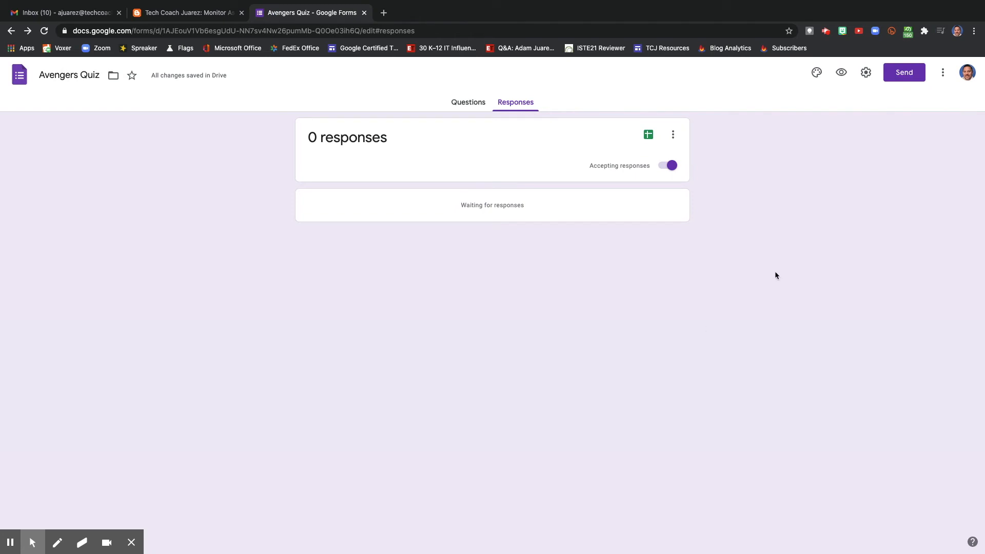
Open the form preview and answer the first question with "Thor won the fight because he put his hammer on Hulk who was not able to get up.".
{"action": "left_click", "coordinate": [841, 73]}
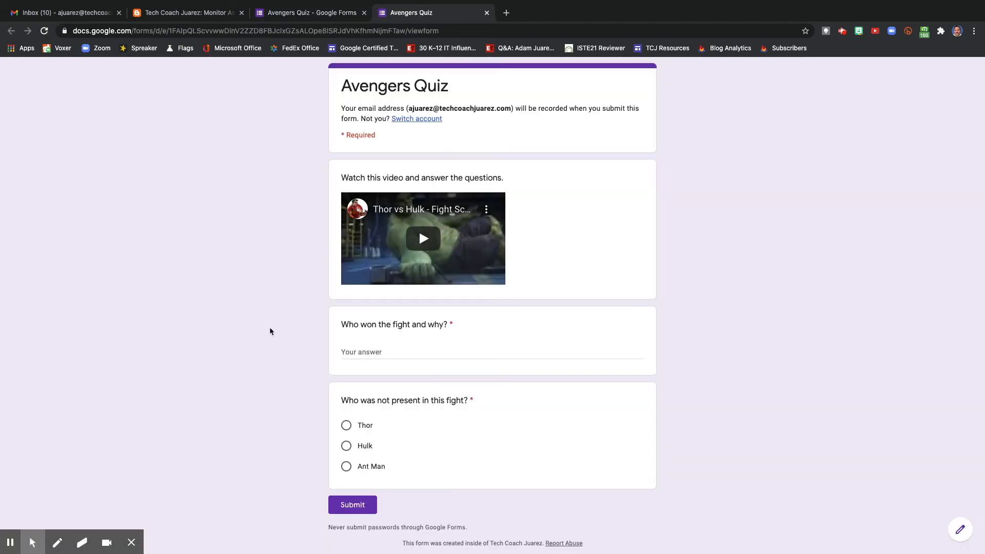
{"action": "left_click", "coordinate": [369, 353]}
{"action": "type", "text": "Thor won the fight because he put his hammer on Ho"}
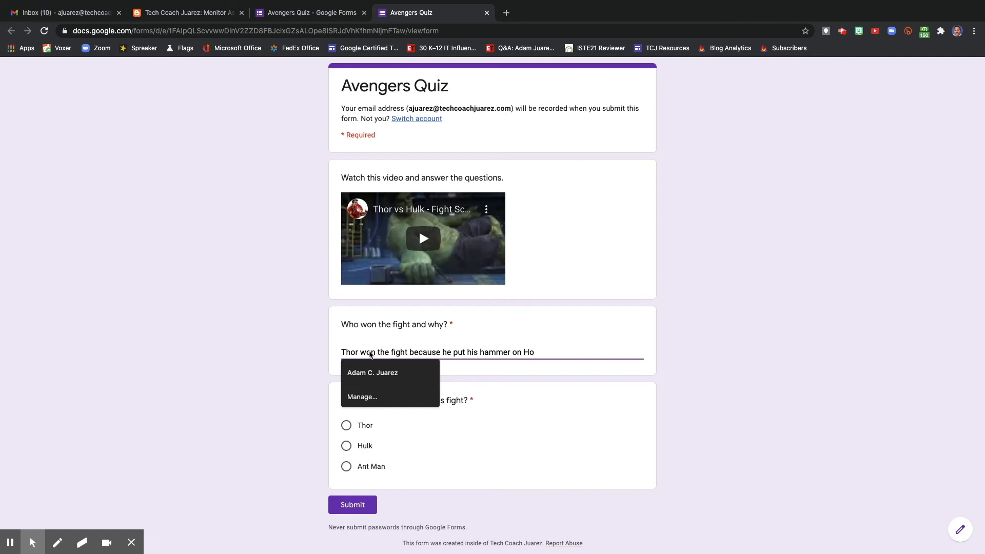
{"action": "key", "text": "BackSpace"}
{"action": "type", "text": "ulk who was not able to get "}
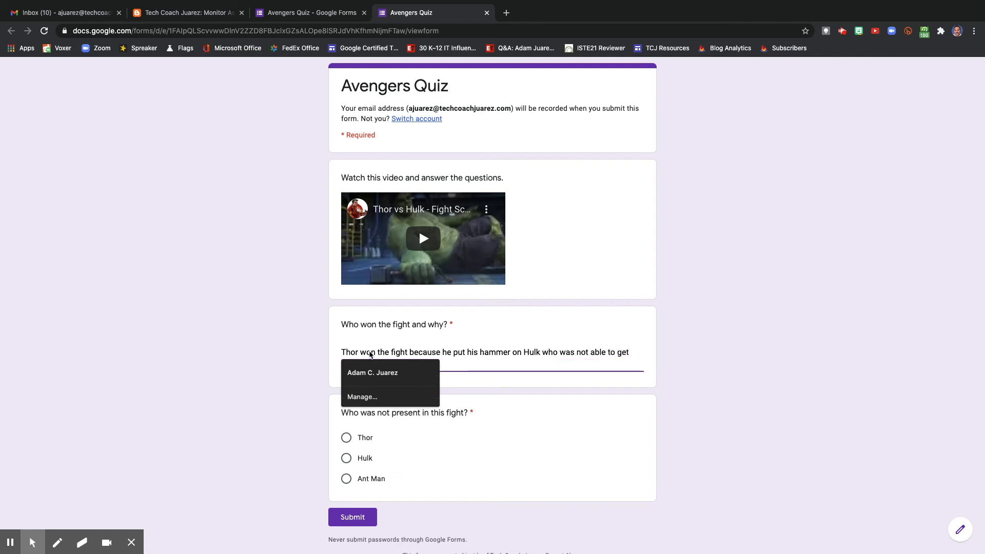
{"action": "type", "text": "oup."}
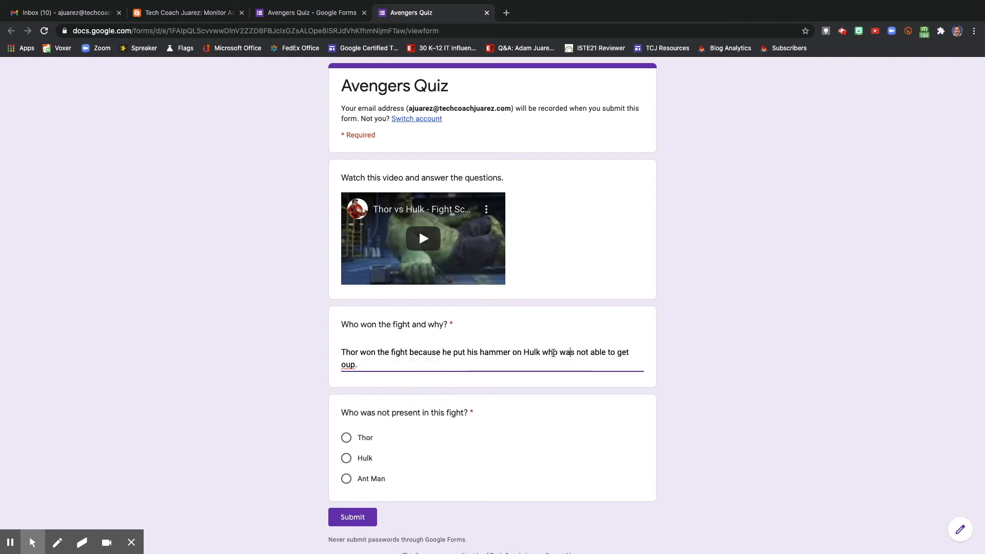
{"action": "key", "text": "BackSpace"}
{"action": "key", "text": "BackSpace"}
{"action": "key", "text": "BackSpace"}
{"action": "key", "text": "BackSpace"}
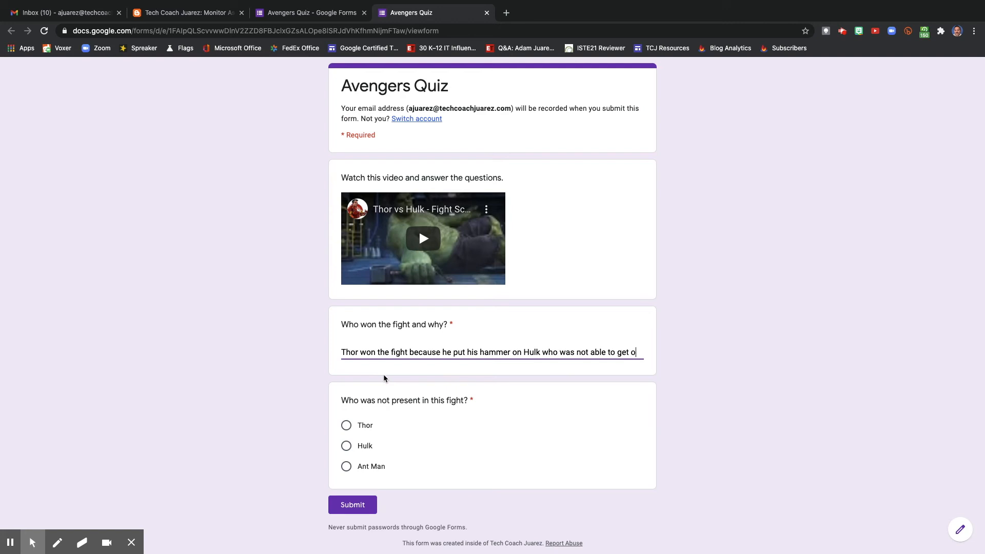
{"action": "type", "text": "up."}
Answer the question about who was not present with Ant Man and submit the quiz response.
{"action": "left_click", "coordinate": [375, 467]}
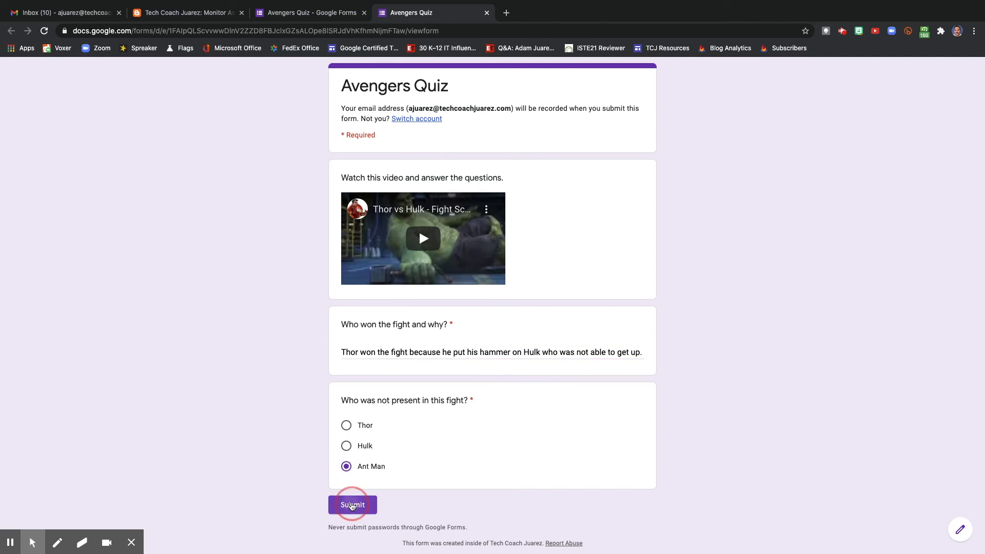
{"action": "left_click", "coordinate": [352, 505]}
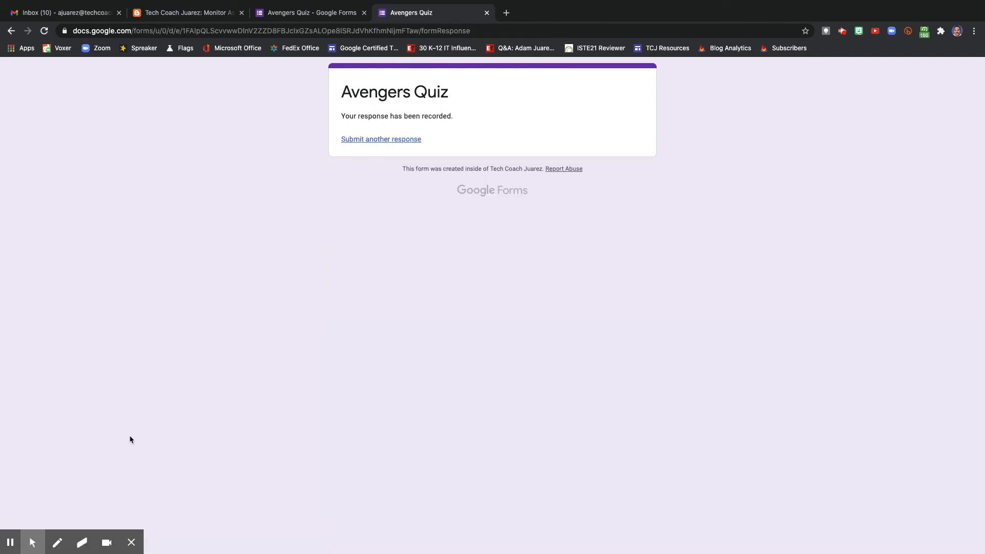
{"action": "left_click", "coordinate": [12, 542]}
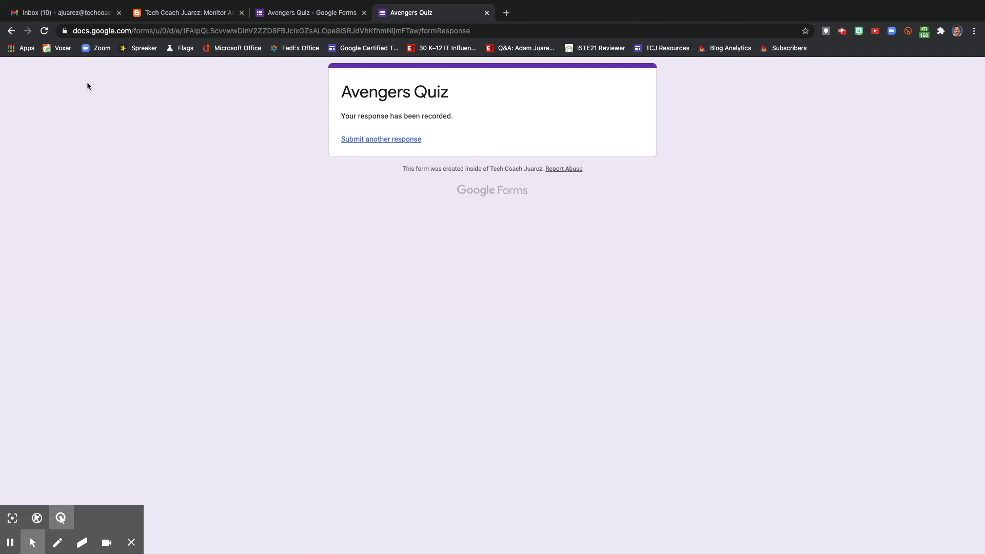
In Gmail, open the "Avengers Quiz (Responses)" notification among the Updates and follow its link to the current version of the spreadsheet.
{"action": "left_click", "coordinate": [66, 15]}
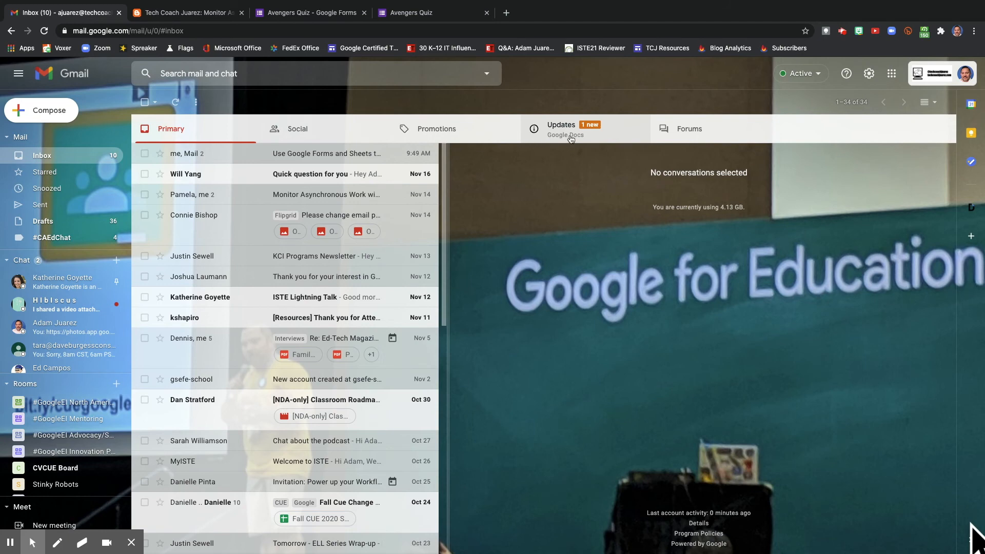
{"action": "left_click", "coordinate": [559, 138]}
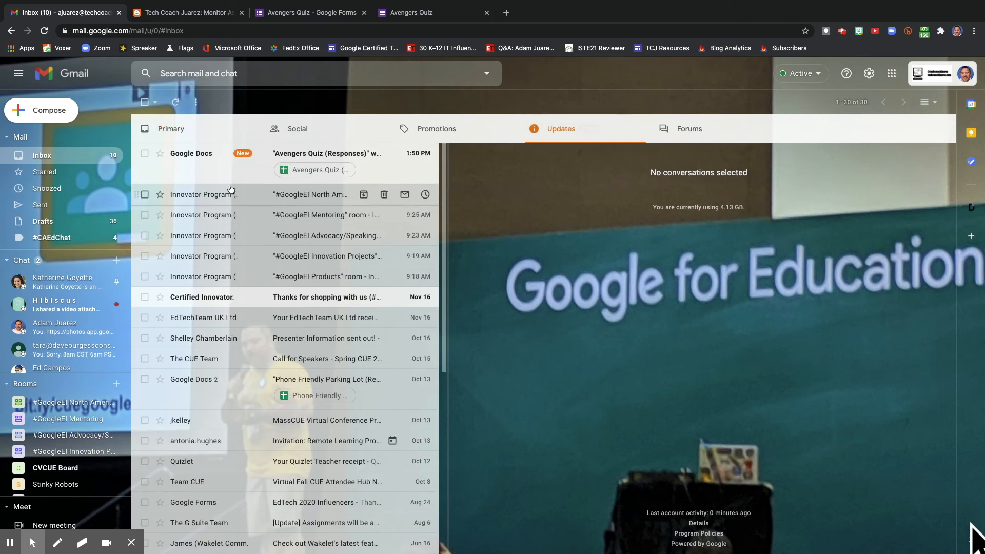
{"action": "left_click", "coordinate": [204, 172]}
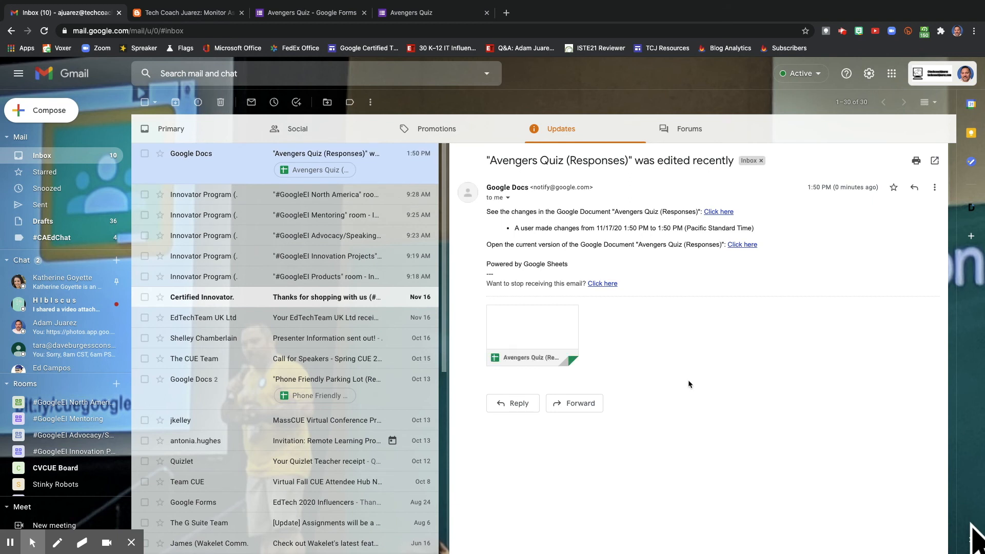
{"action": "left_click", "coordinate": [742, 245]}
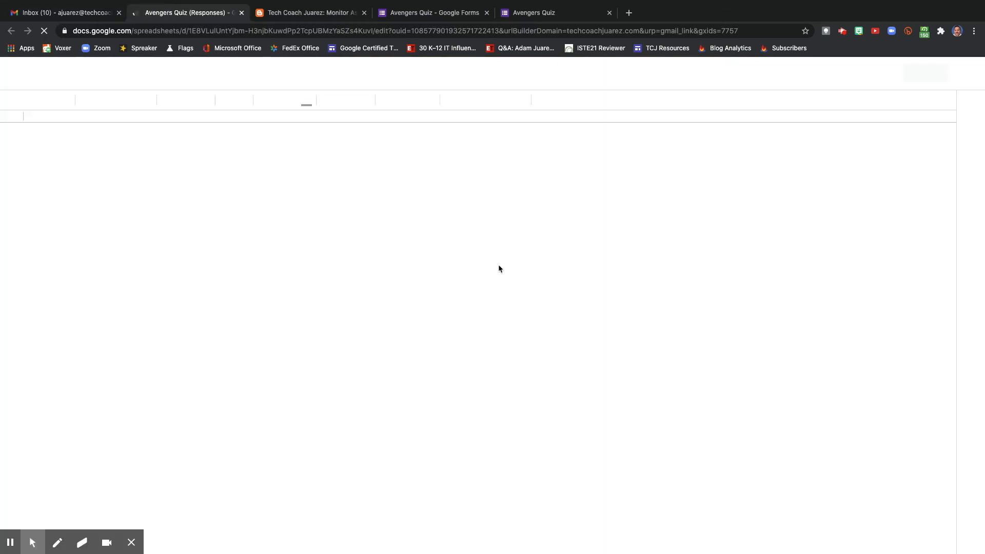